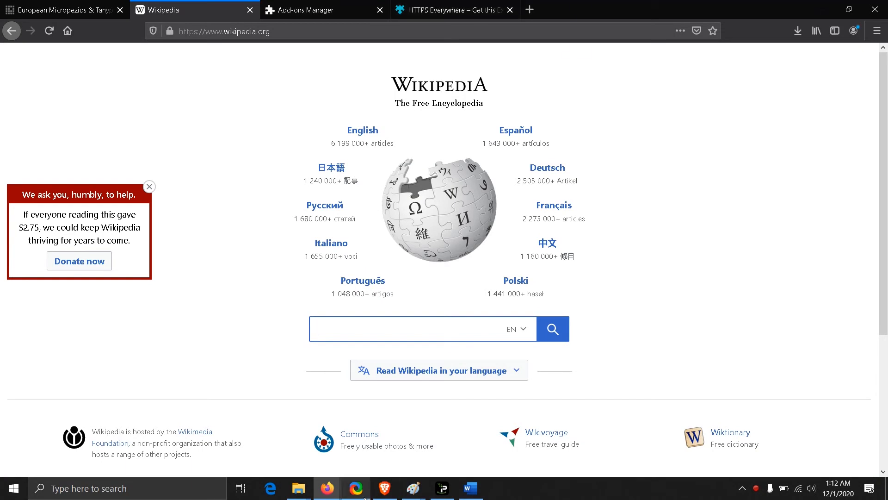
- Bring up the European Micropezids site information showing the connection is not secure
mouse_move(326, 488)
click(389, 441)
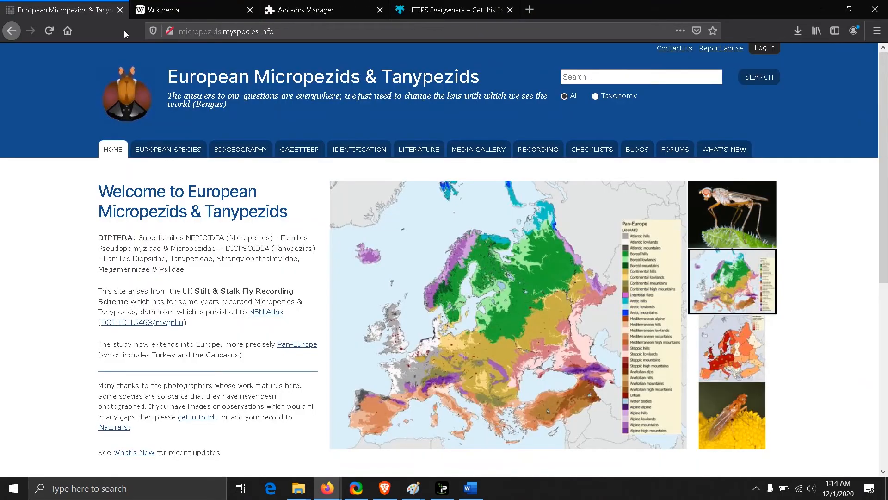
- View the micropezids site's insecure connection details and close them
click(172, 31)
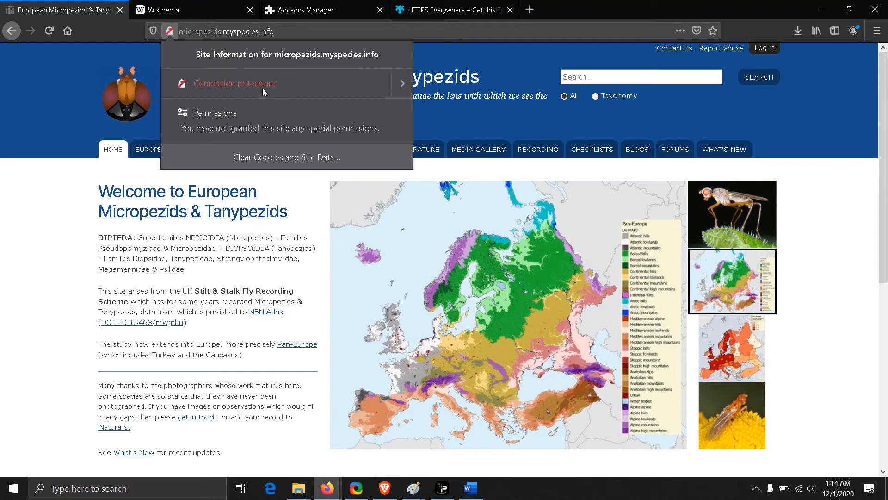
click(404, 88)
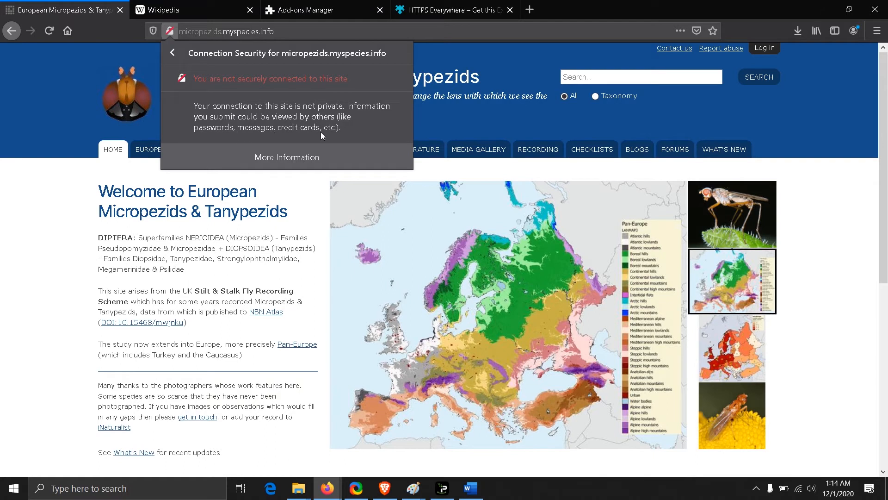
click(42, 209)
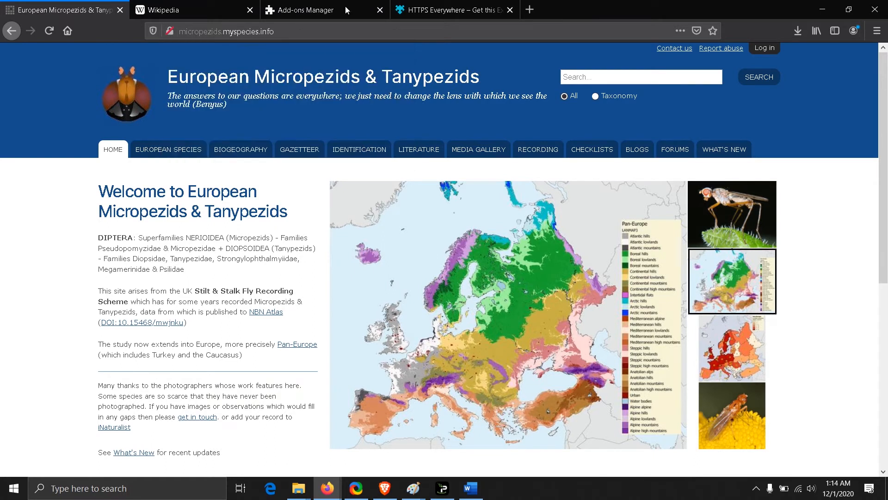
- Check Wikipedia's secure connection information and dismiss its donation banner
click(192, 9)
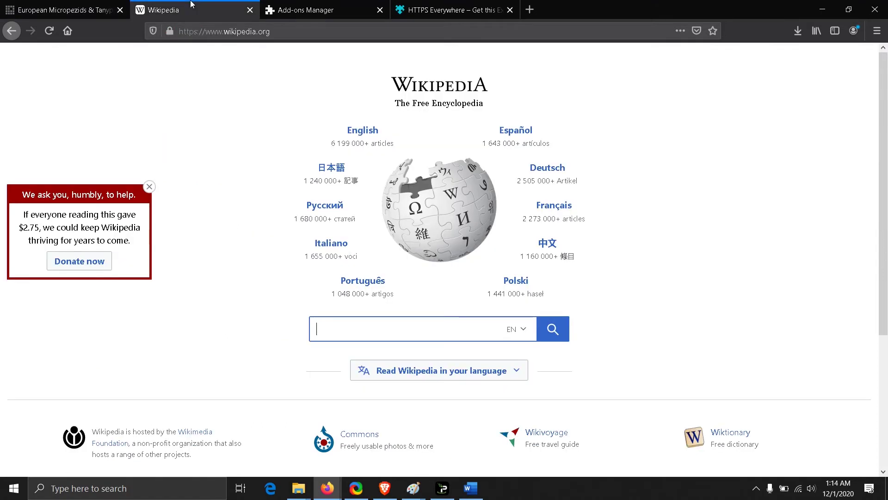
click(169, 30)
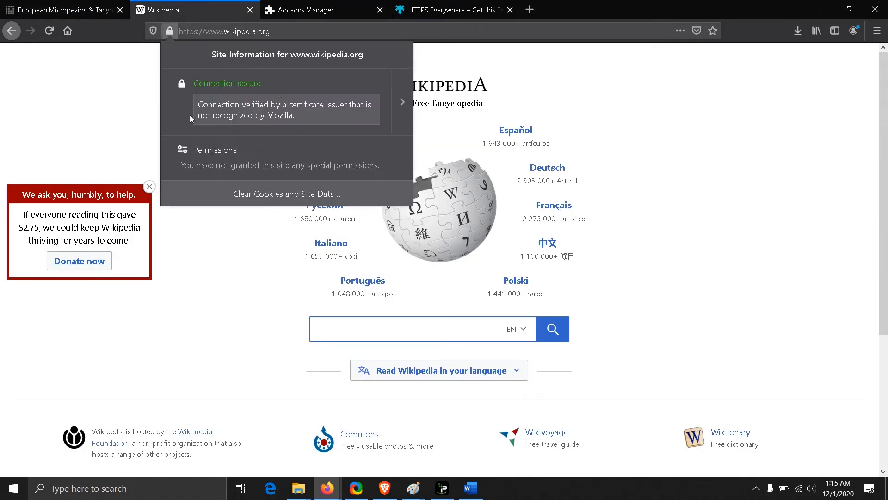
key(Escape)
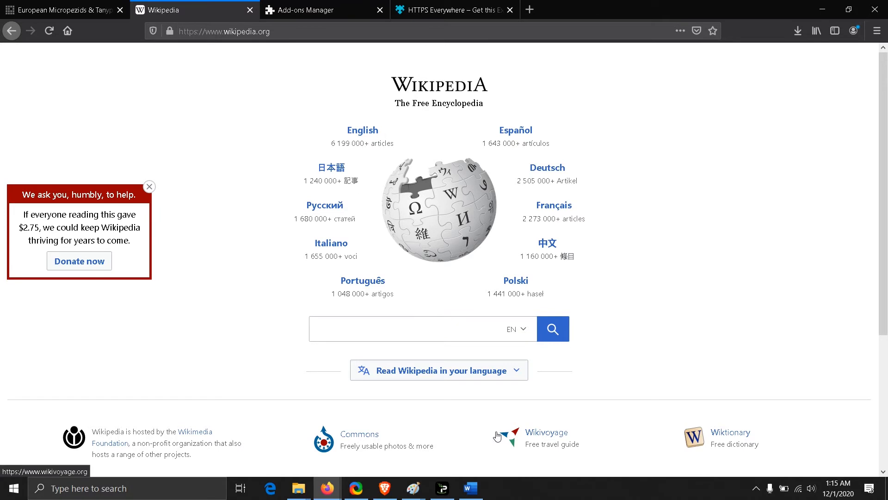
click(148, 186)
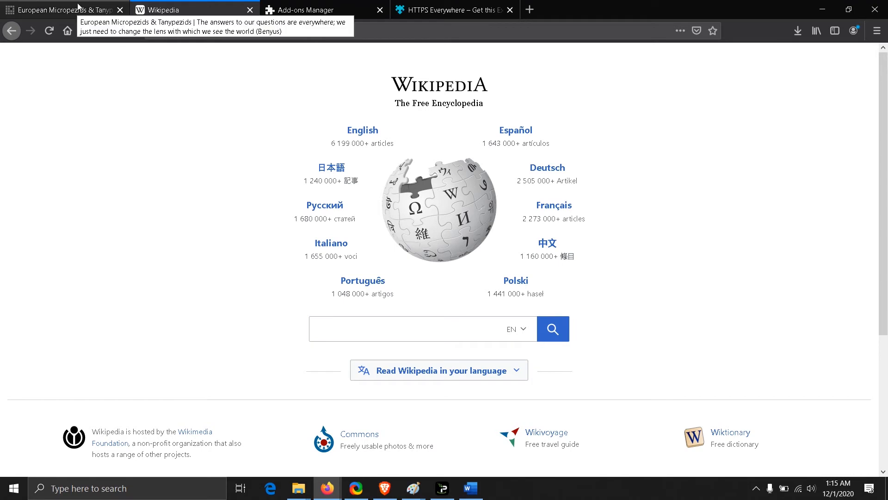
- Compare the micropezids and Wikipedia connection information once more, side by side
click(62, 10)
click(169, 31)
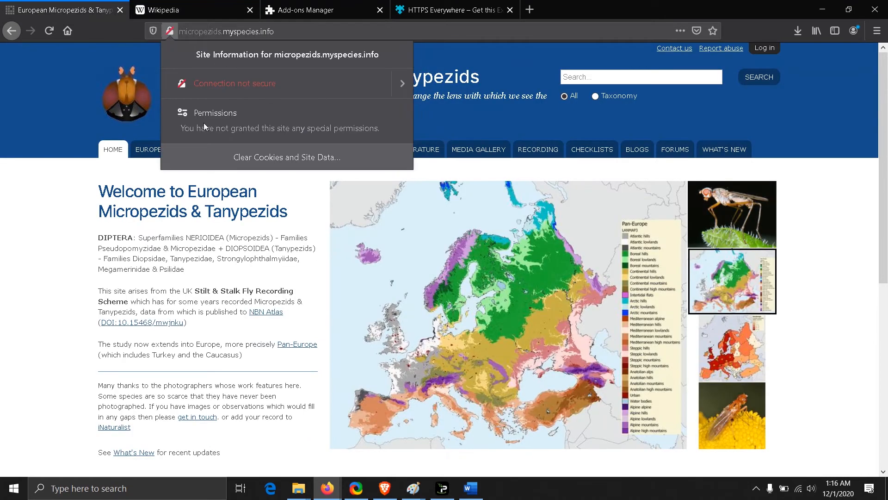
click(108, 363)
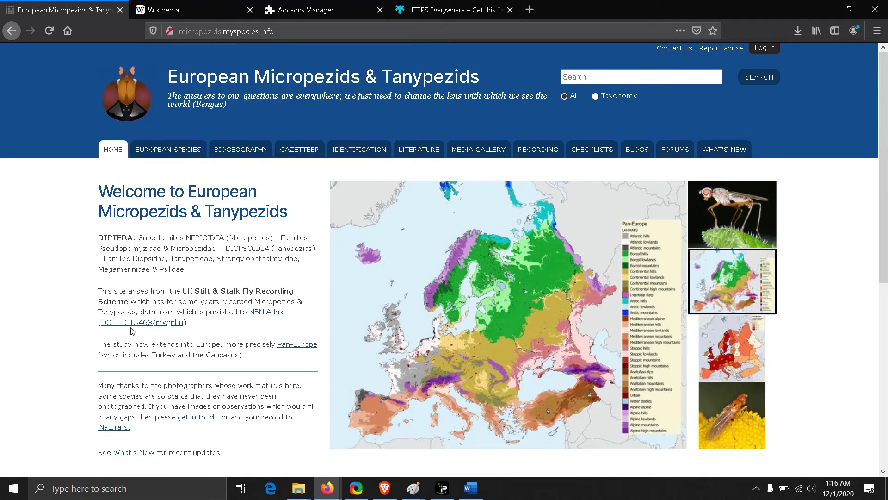
click(167, 10)
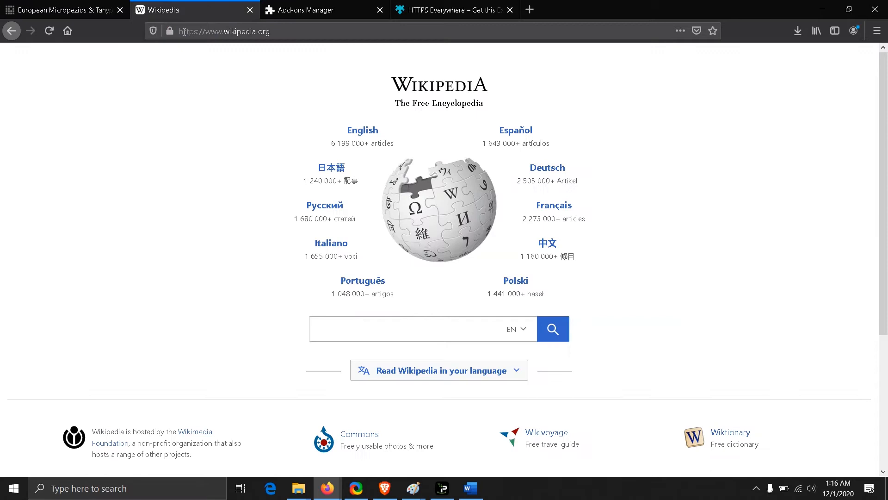
click(169, 32)
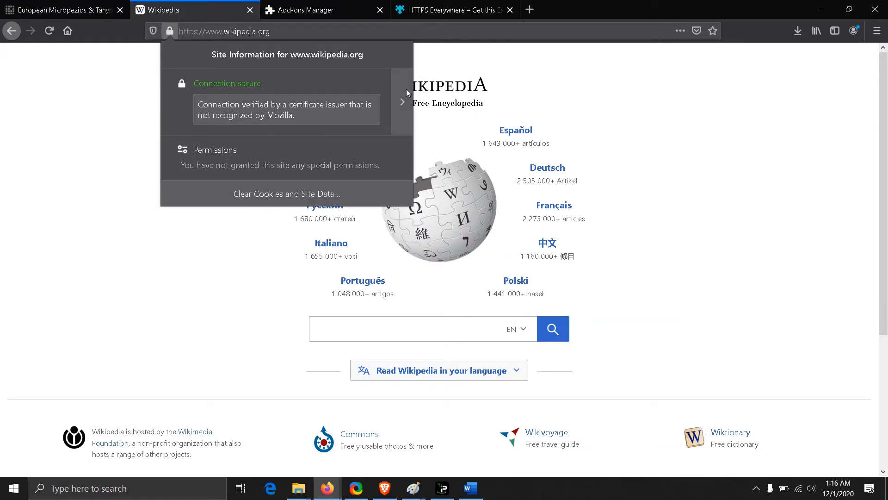
click(66, 192)
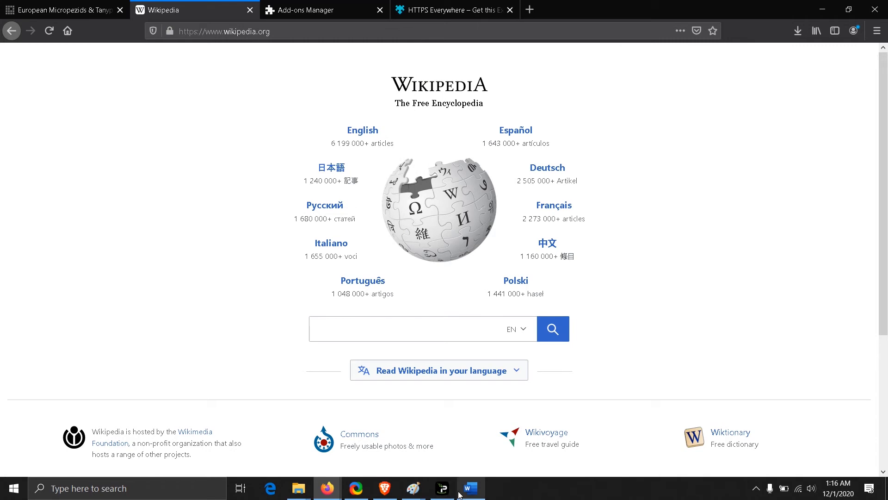
- Bring the Paint window with the TLS notes to the front
click(413, 488)
click(472, 438)
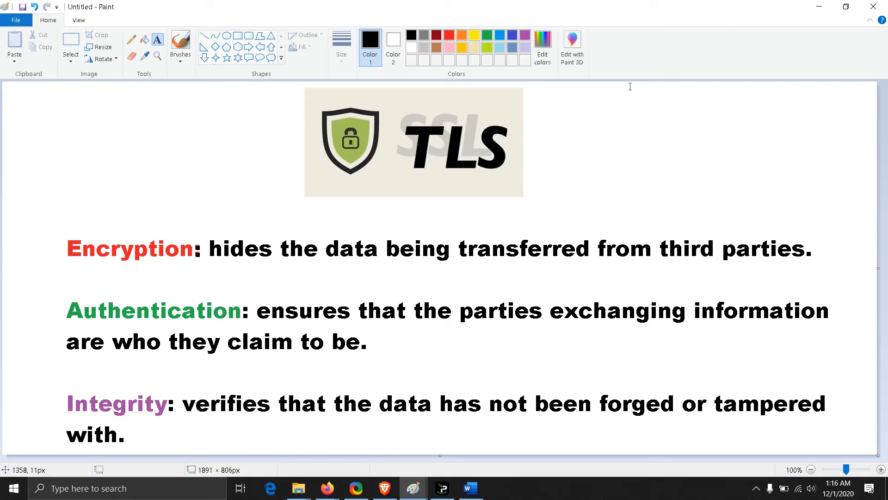
- Draw pencil check marks beside Authentication and Integrity on the TLS slide
click(64, 248)
key(Escape)
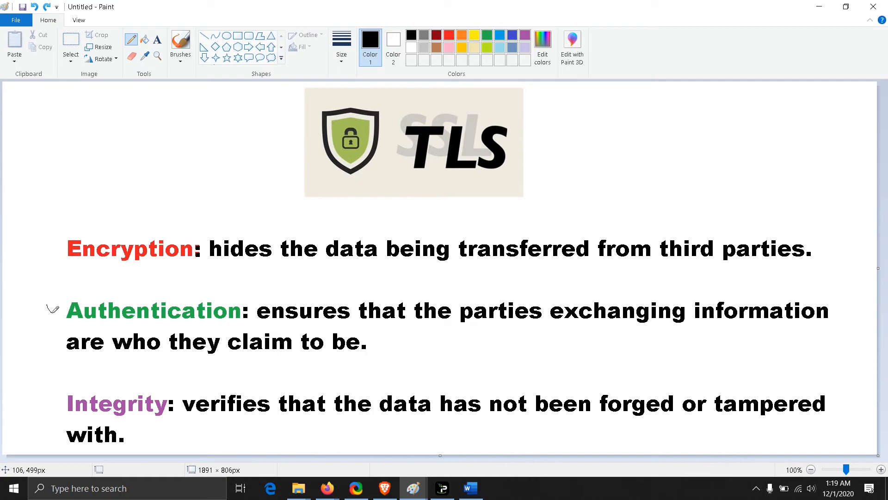
drag(46, 305, 89, 297)
drag(46, 402, 81, 390)
- Show the micropezids not-secure connection details, then bring up the Man-in-the-Middle diagram in Paint
click(326, 489)
click(62, 10)
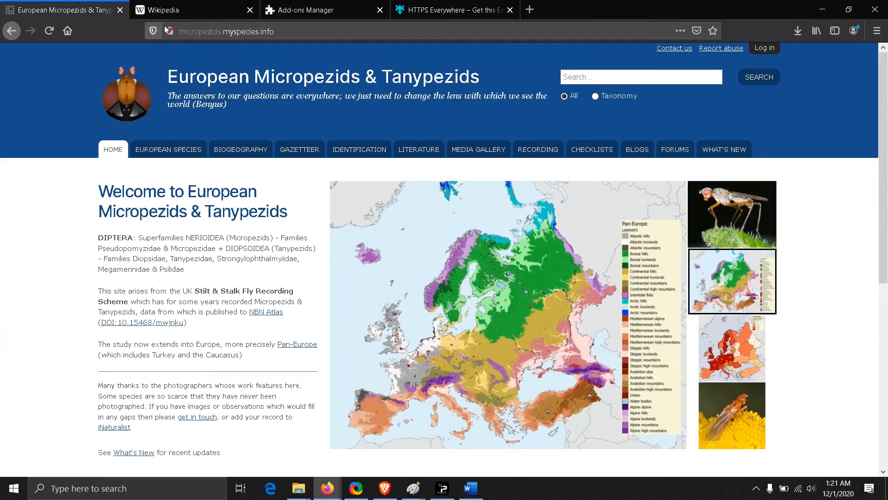
click(169, 31)
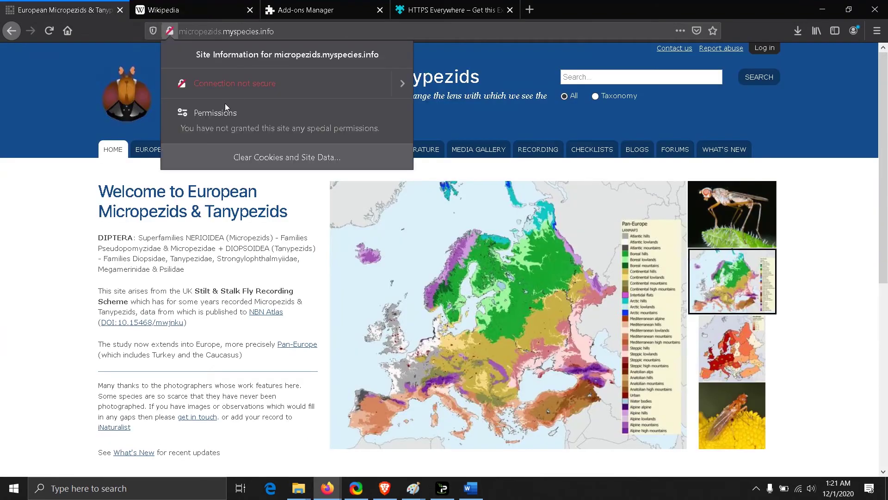
click(402, 84)
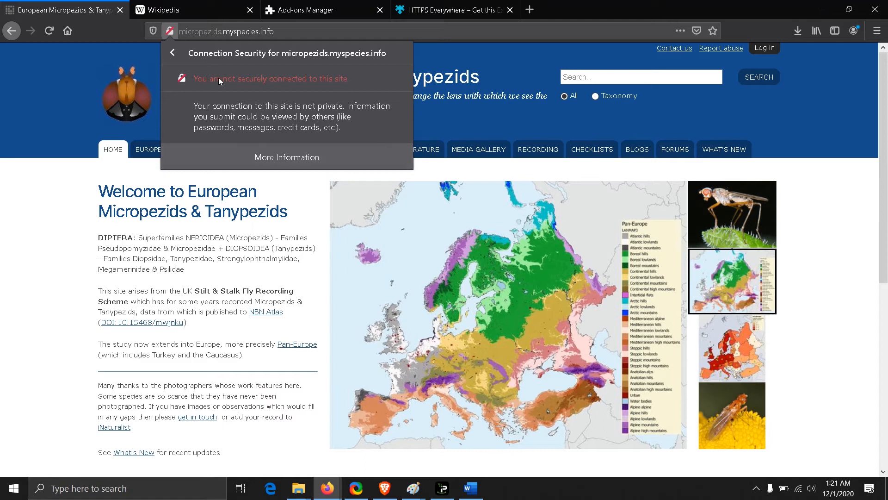
mouse_move(414, 489)
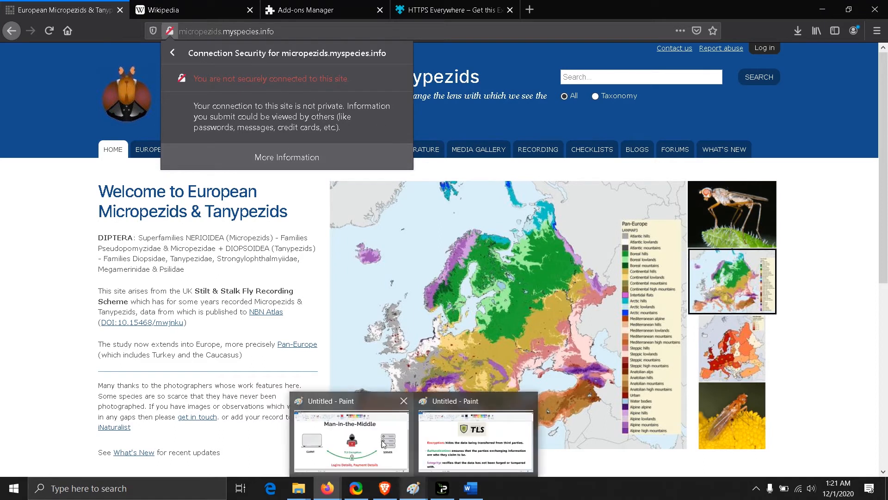
click(384, 443)
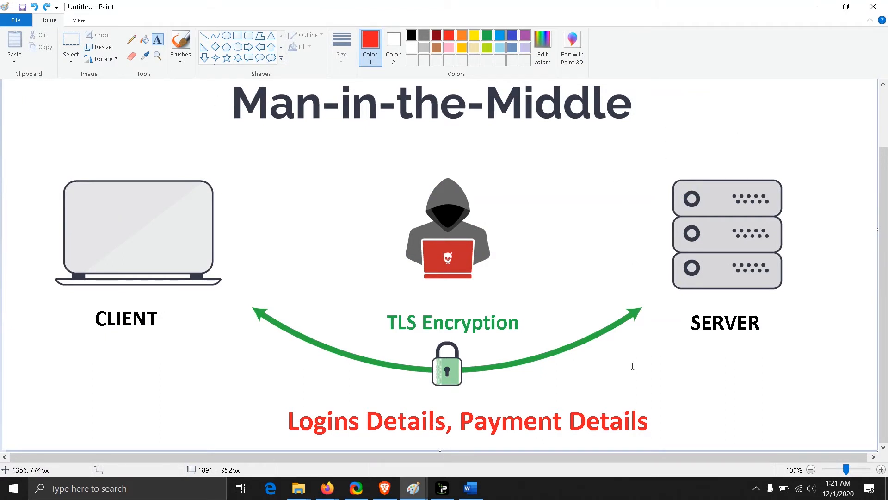
- Place a text area over the TLS Encryption label, then switch back to Firefox
drag(381, 300, 669, 337)
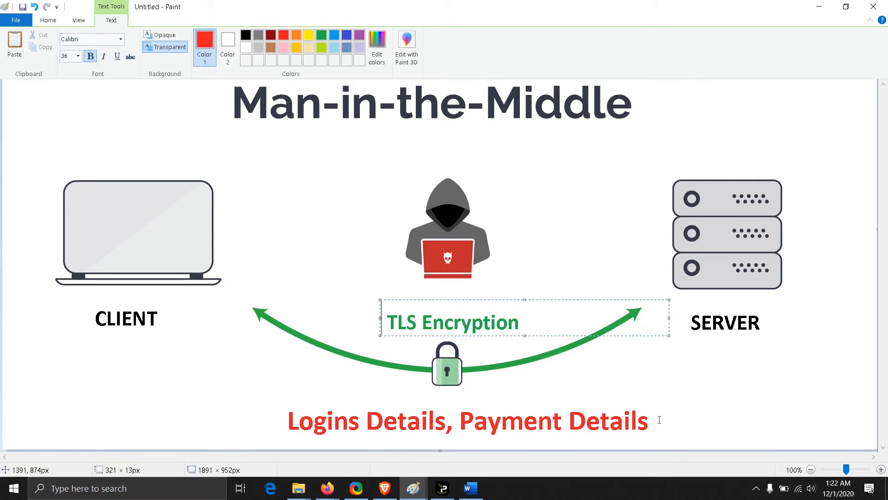
key(alt+Tab)
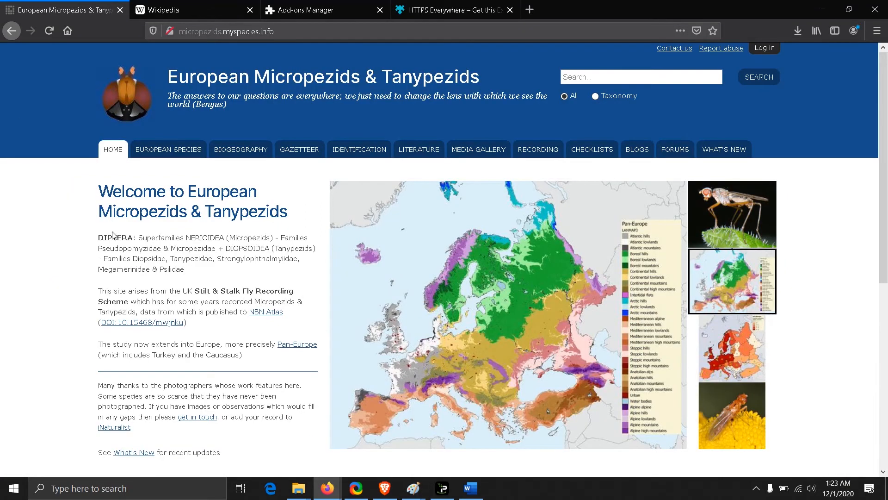
scroll(221, 248, down, 5)
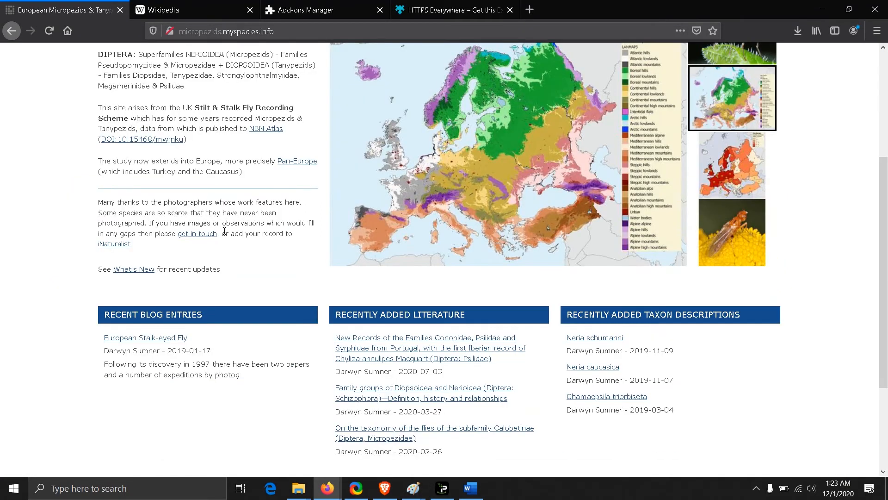
scroll(221, 247, up, 3)
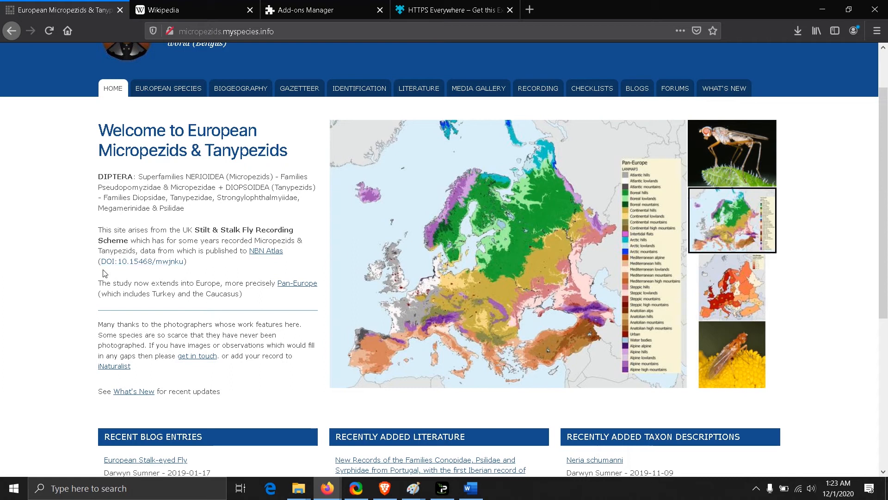
scroll(283, 162, up, 2)
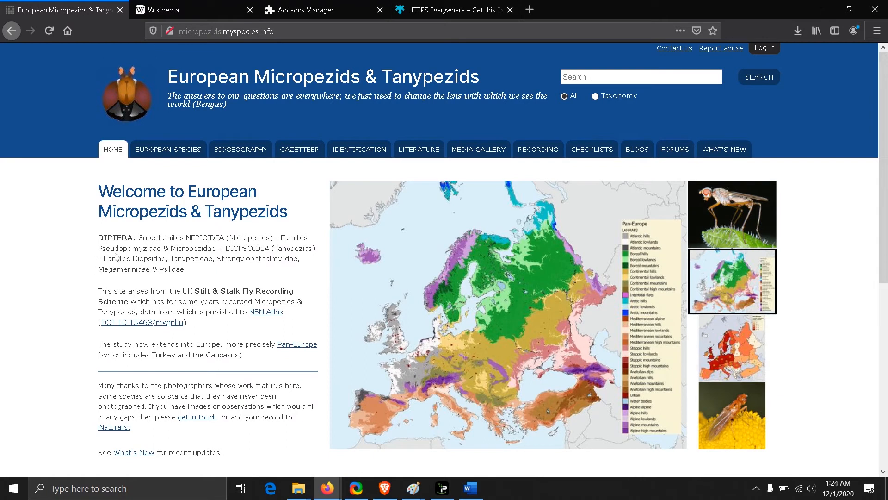
- Switch to the Wikipedia portal page listing language editions
click(201, 9)
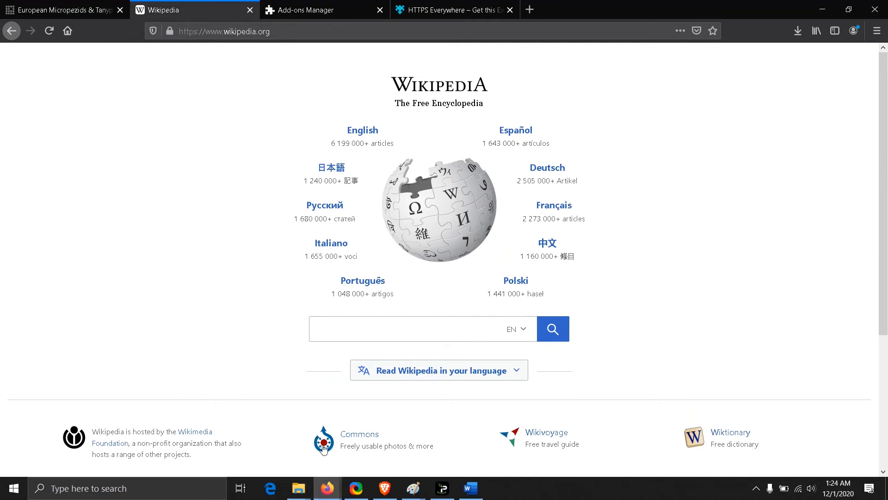
- Highlight the HTTPS Everywhere add-on's title and part of its description
click(451, 10)
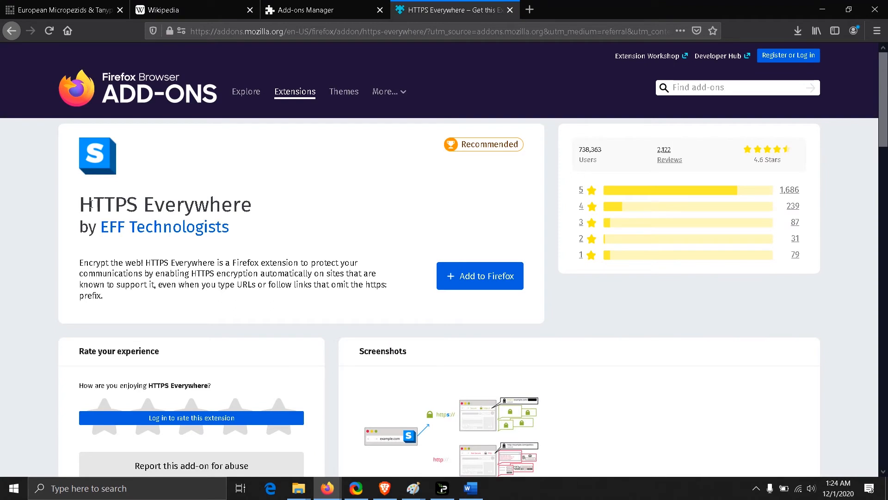
drag(80, 205, 284, 209)
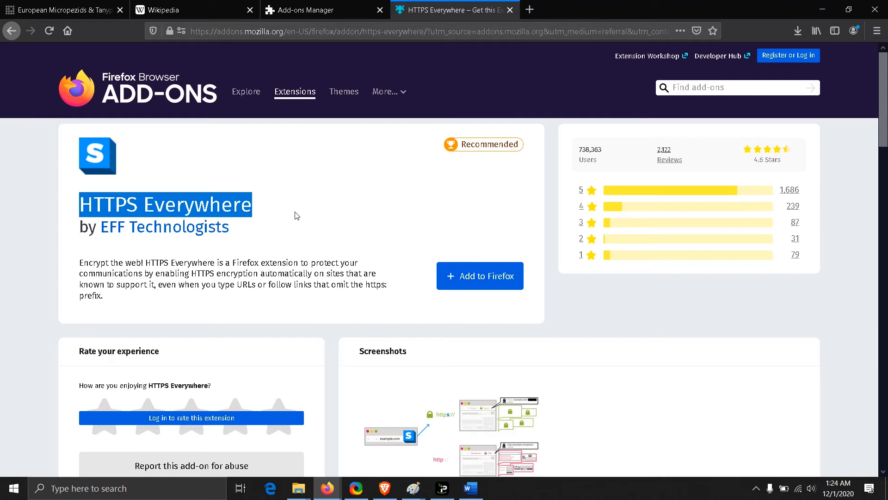
click(298, 216)
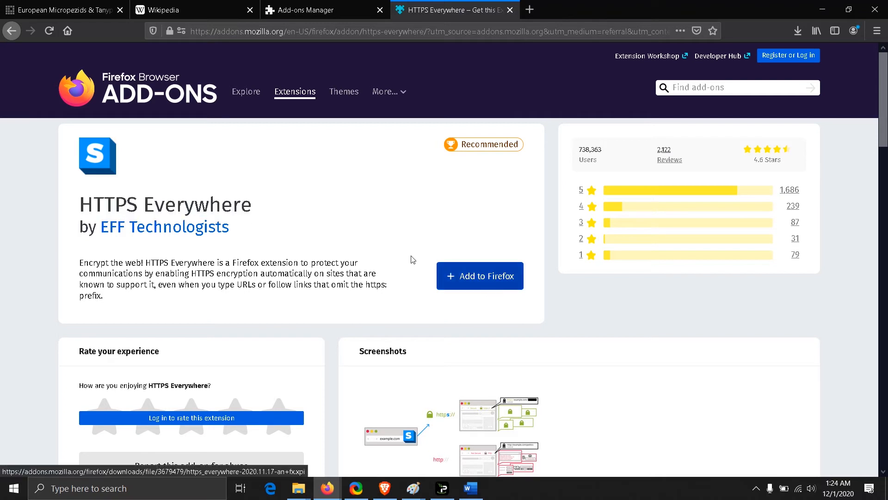
drag(155, 274, 345, 274)
click(209, 274)
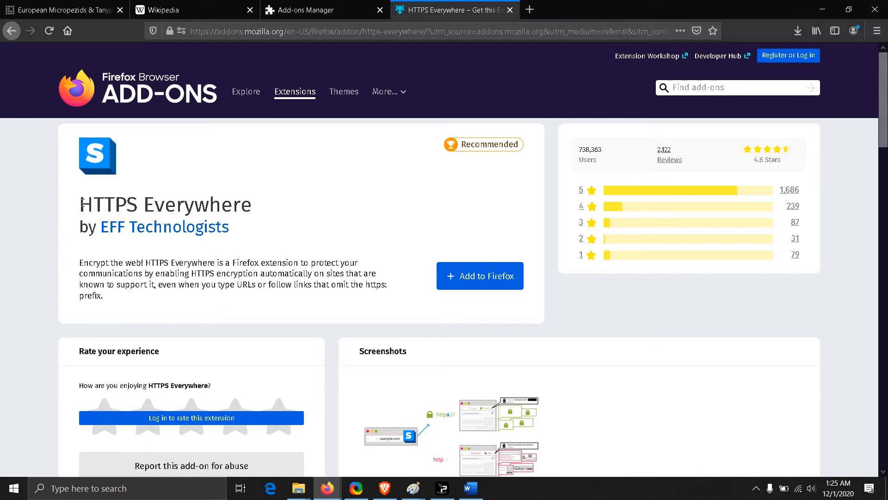
scroll(342, 231, down, 10)
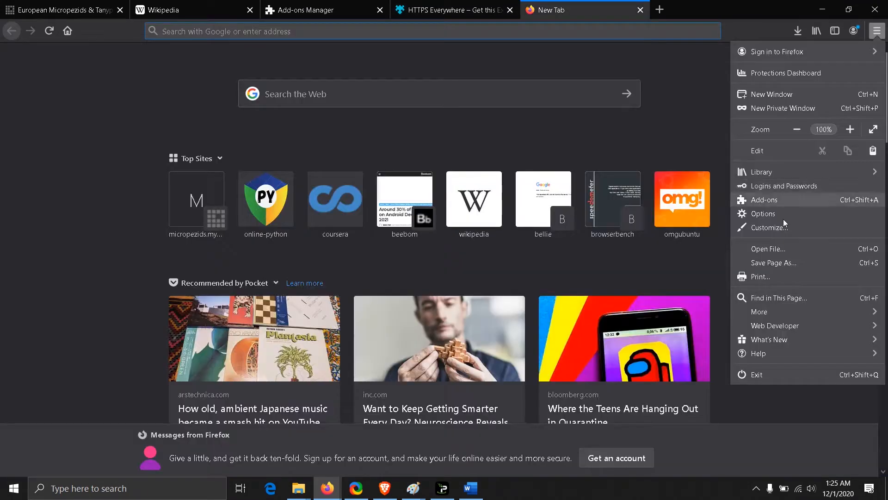
- Search the Options for 'https' to find HTTPS-Only Mode, then return to the Micropezids site
click(760, 216)
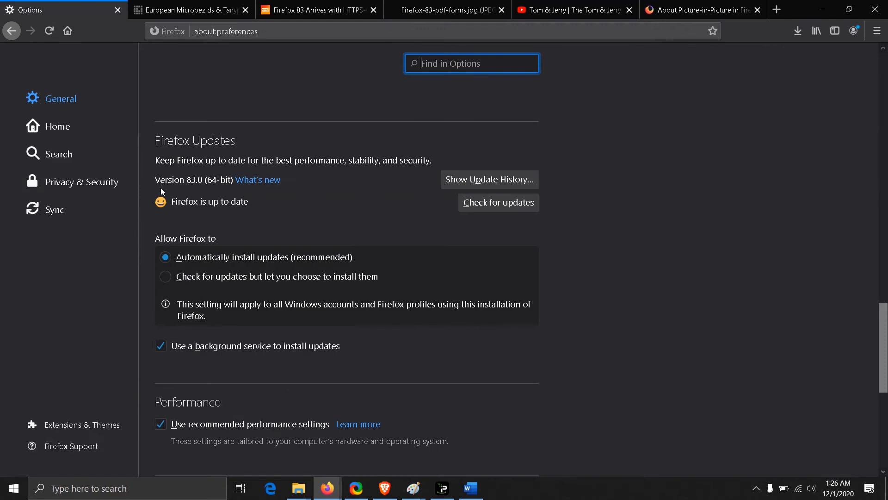
scroll(257, 204, down, 10)
scroll(258, 204, down, 5)
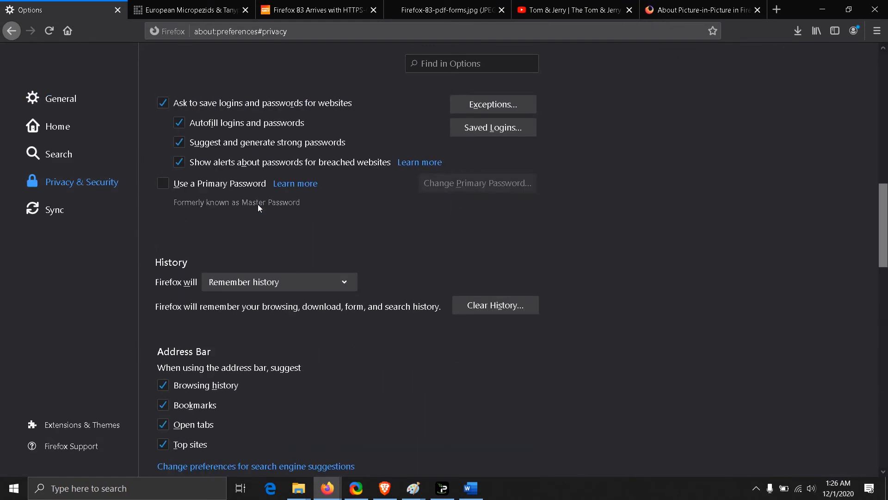
scroll(258, 205, down, 10)
scroll(257, 204, down, 3)
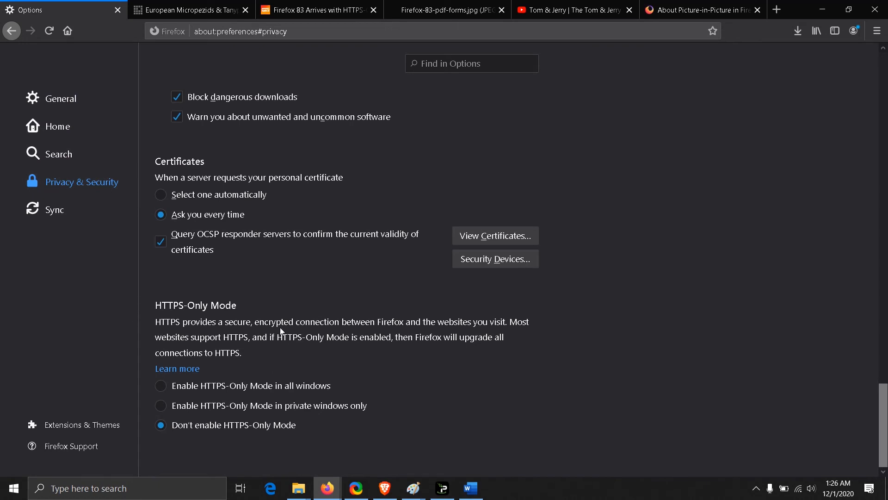
scroll(263, 316, up, 8)
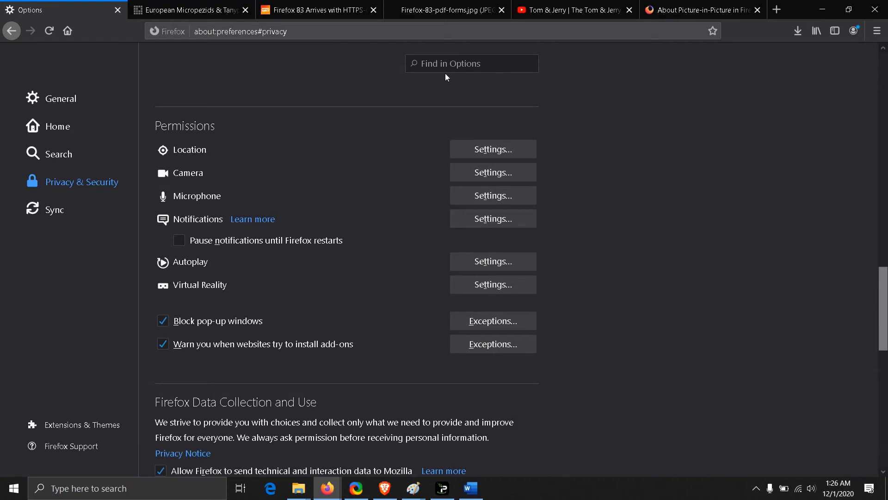
click(49, 97)
click(472, 64)
text(h)
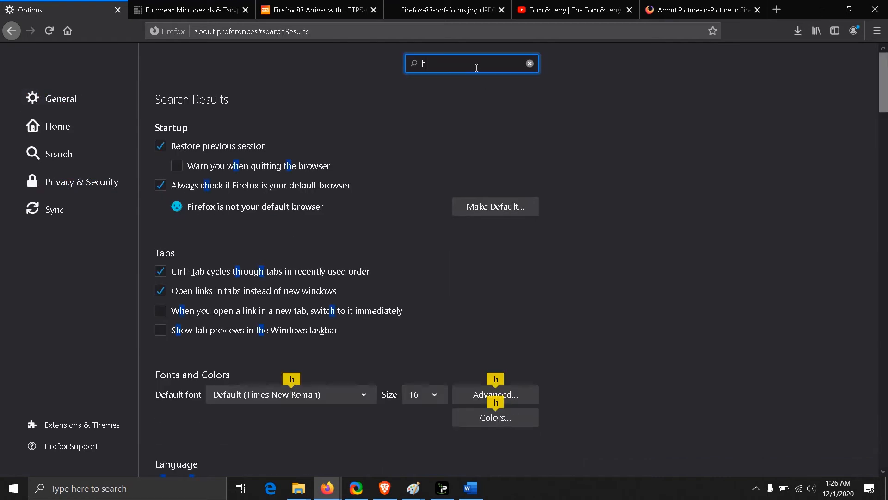
text(tt)
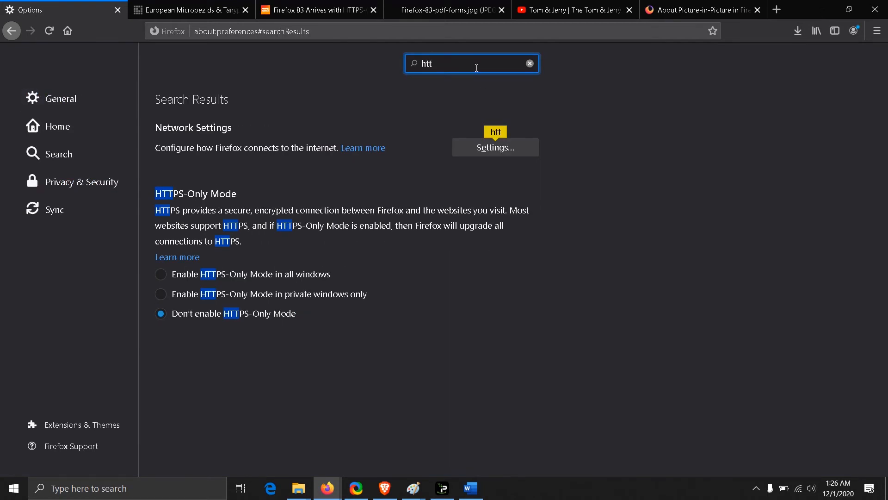
text(ps)
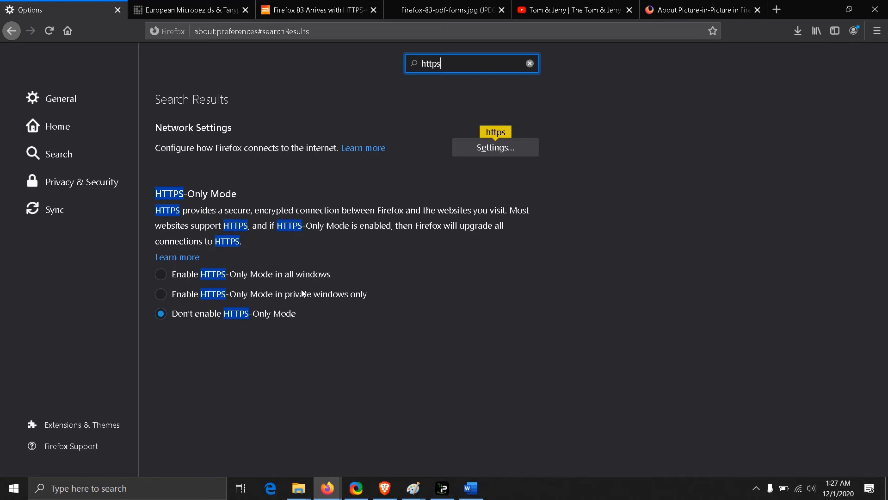
key(ctrl+Tab)
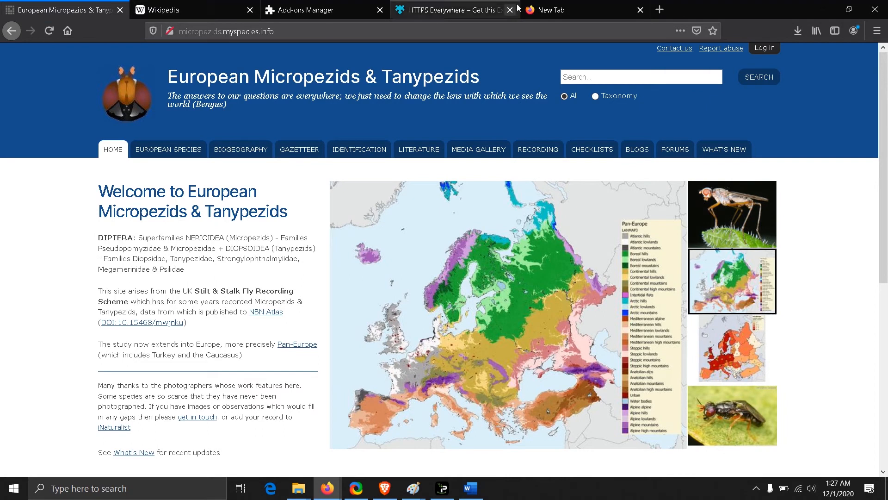
- Enable HTTPS-Only Mode in all windows under Privacy & Security options
click(556, 10)
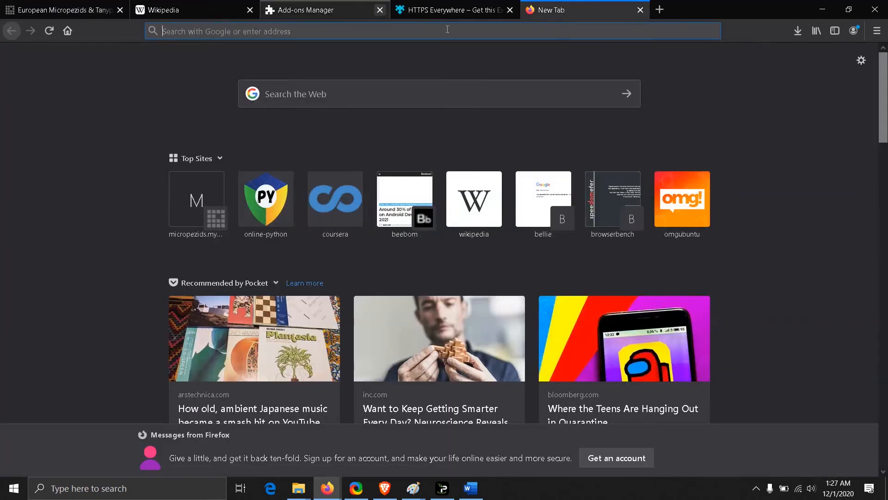
click(878, 31)
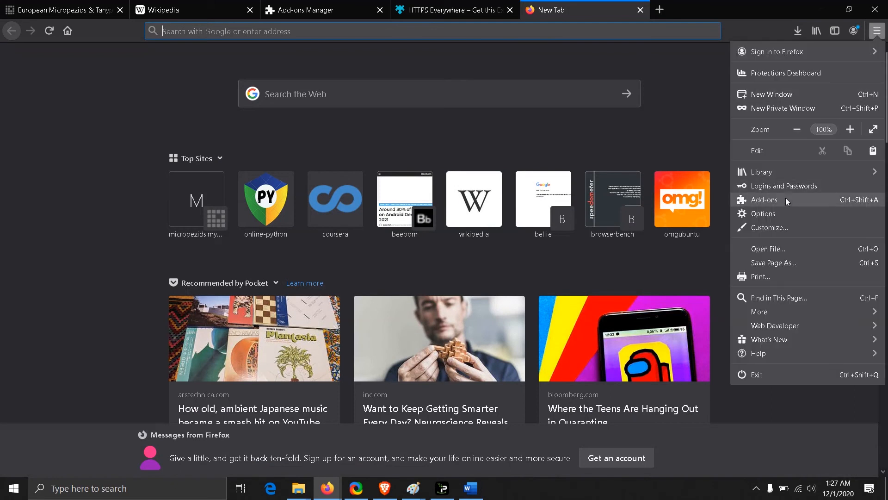
click(764, 213)
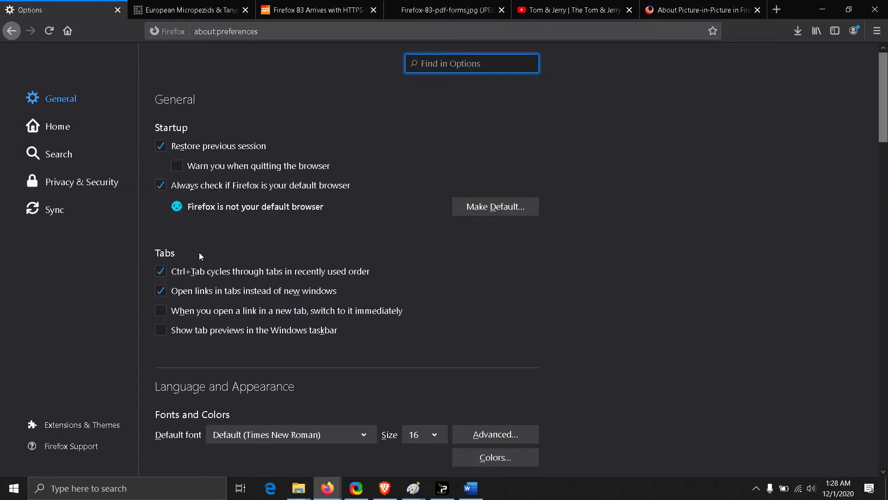
click(82, 181)
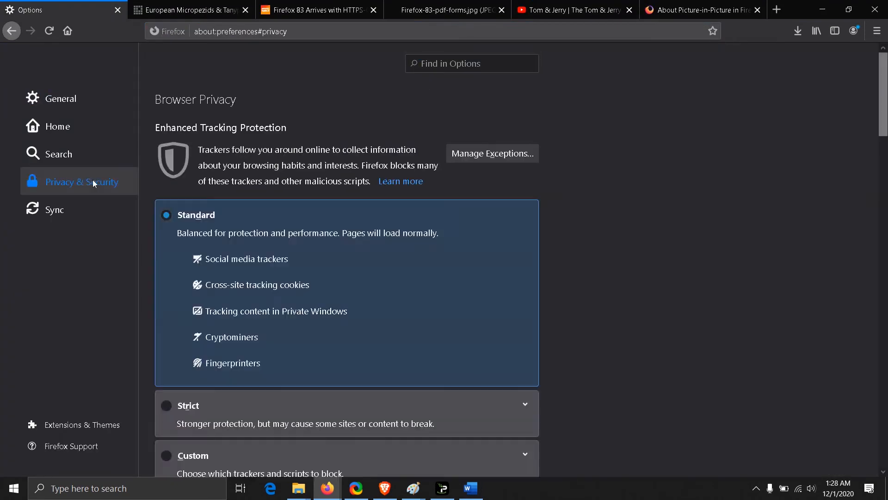
scroll(209, 312, down, 15)
scroll(209, 347, down, 10)
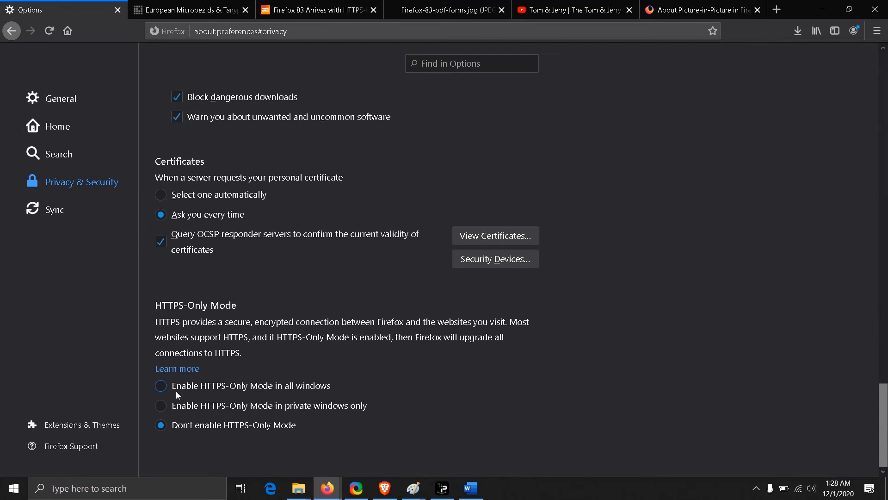
click(179, 386)
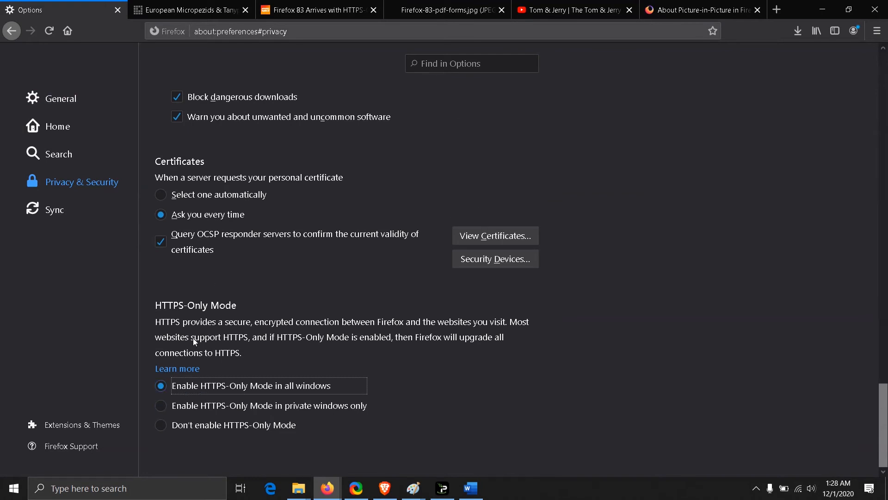
- Reload the Micropezids site, meet the Secure Connection Not Available alert, and continue to the HTTP site
click(191, 10)
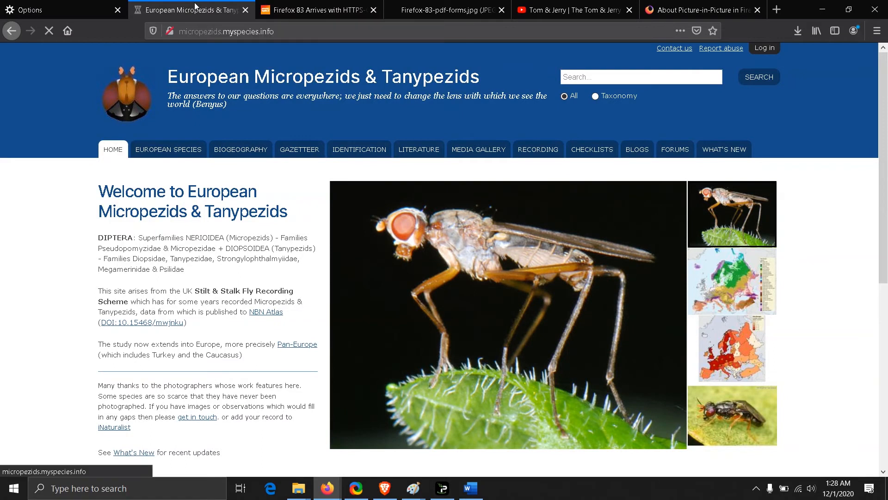
key(F5)
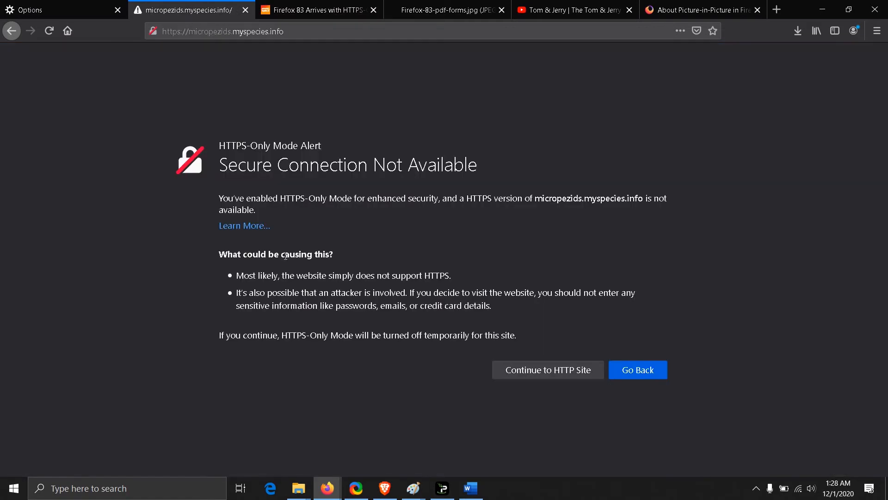
drag(220, 165, 575, 179)
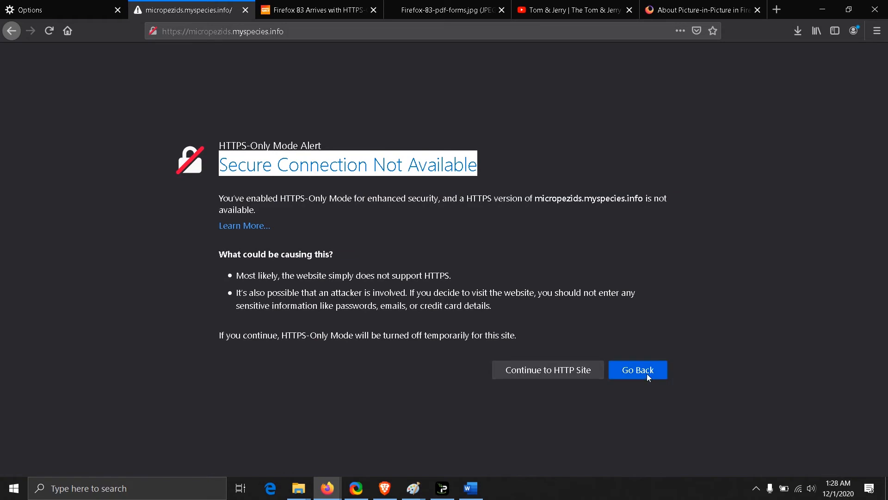
click(566, 374)
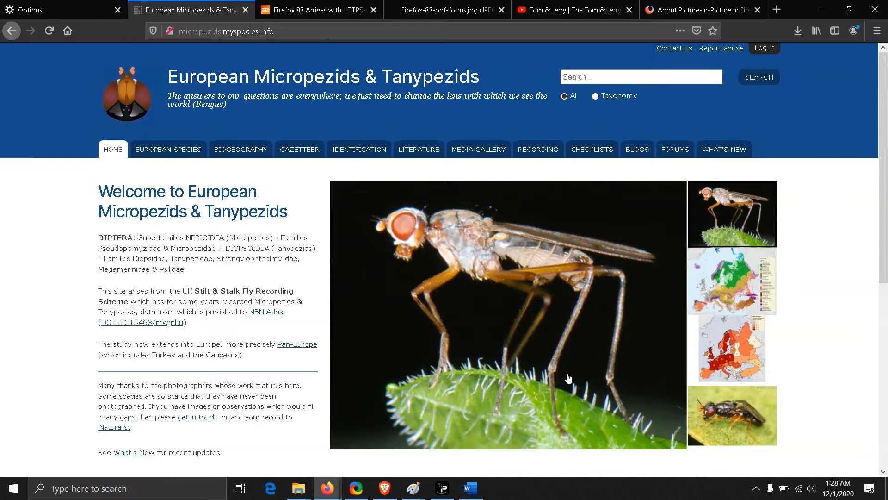
- Open the 'Sites list | Scratchpads' result and continue to its HTTP site past the HTTPS-Only warning
click(11, 31)
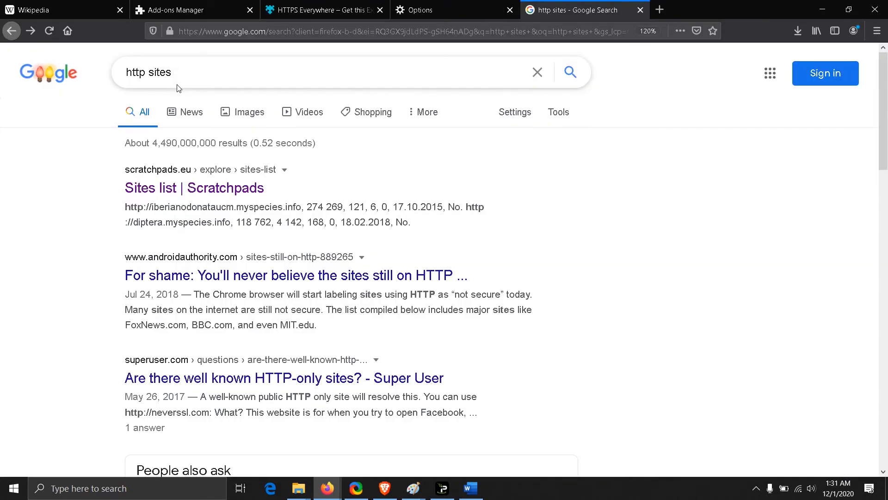
click(201, 189)
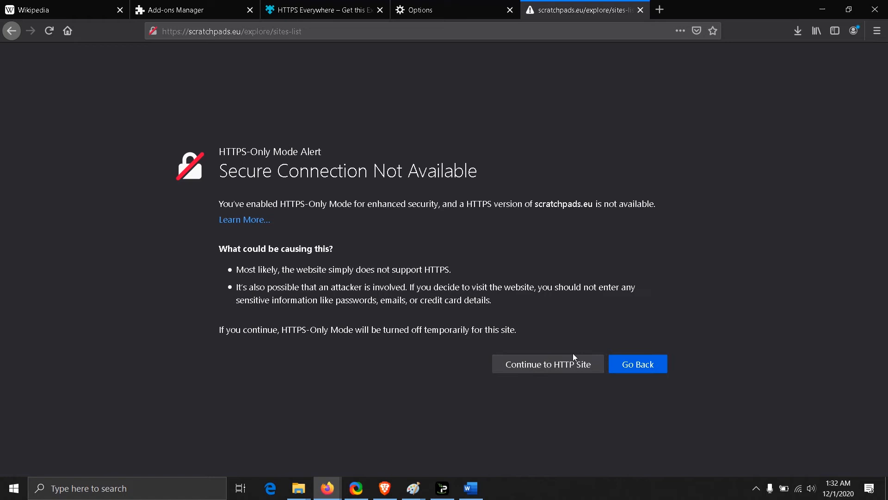
click(546, 366)
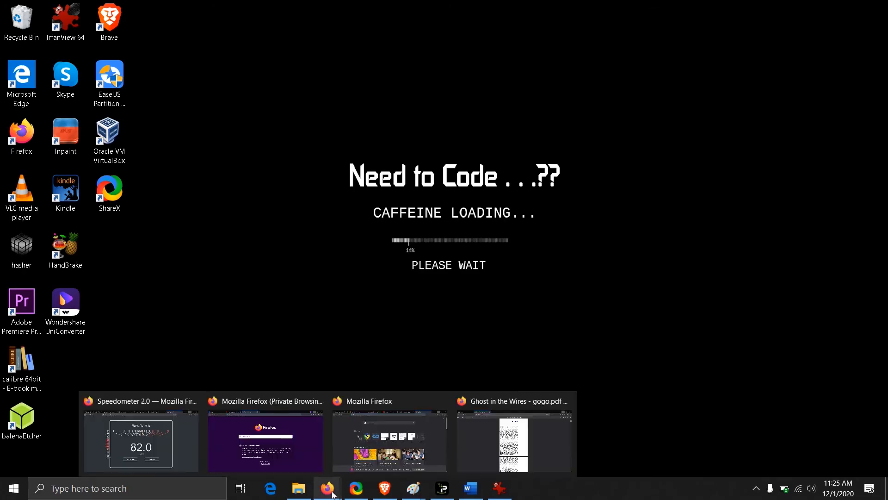
click(515, 438)
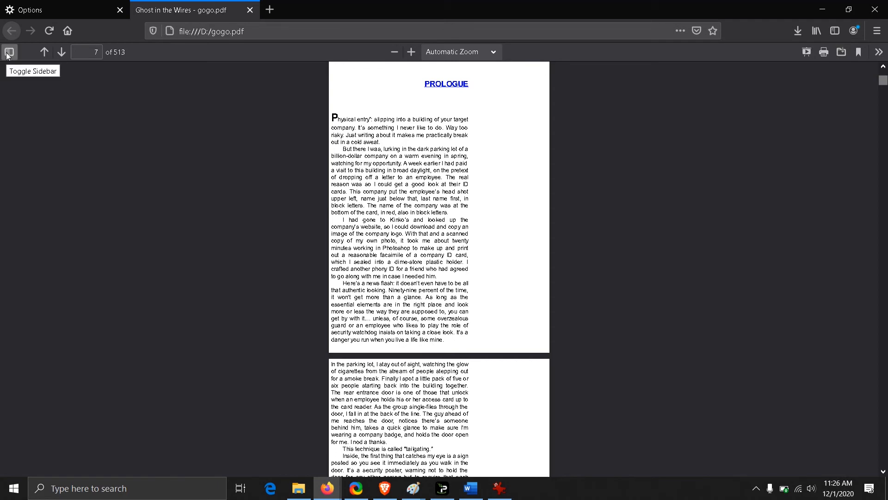
click(10, 54)
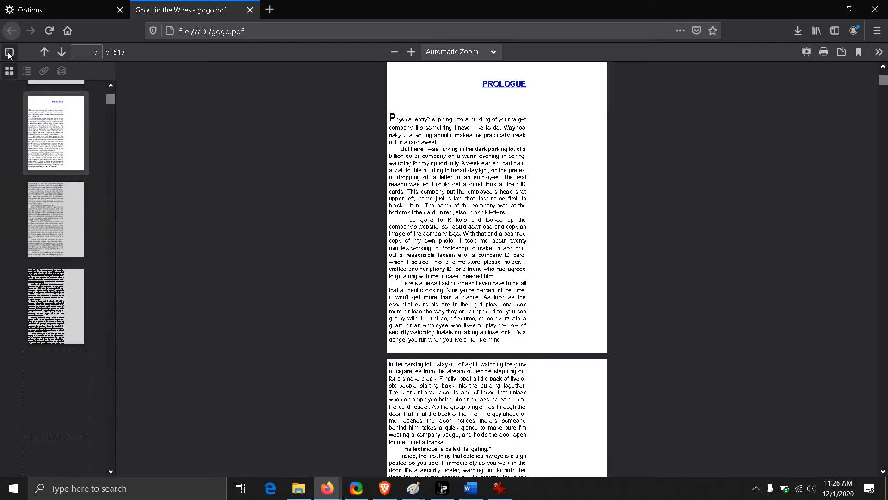
scroll(49, 214, down, 5)
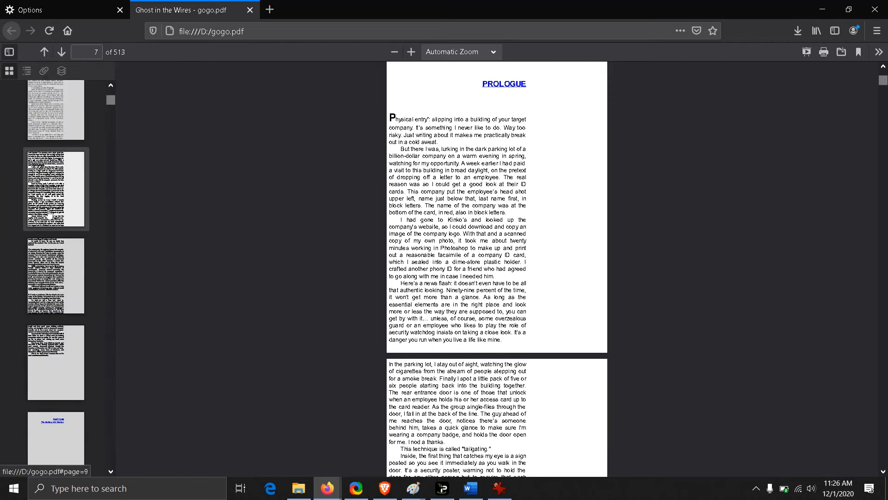
scroll(48, 213, down, 3)
scroll(49, 214, down, 3)
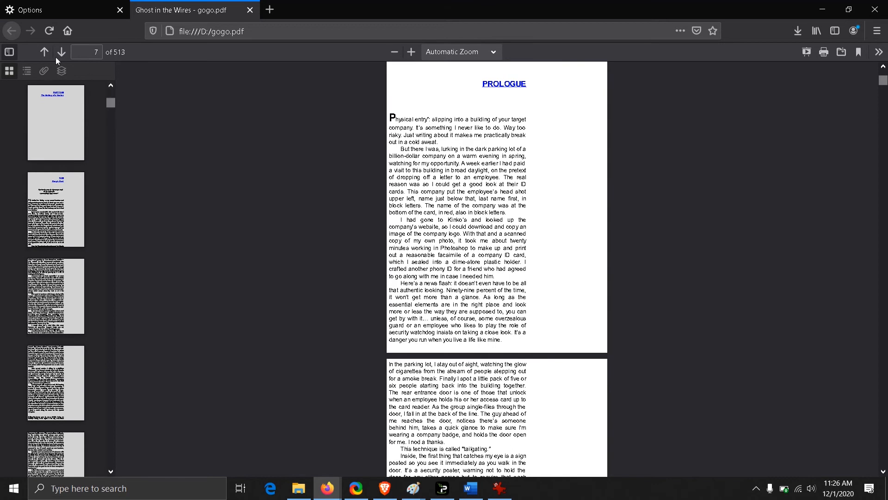
click(44, 51)
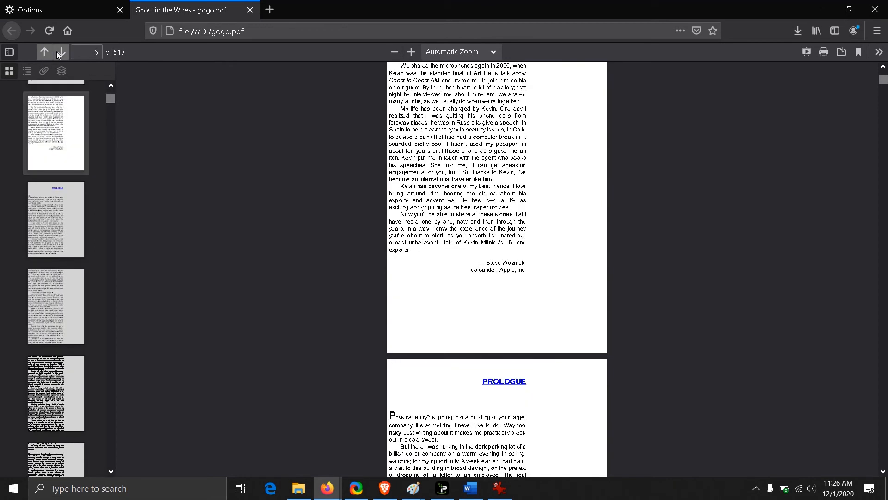
click(62, 53)
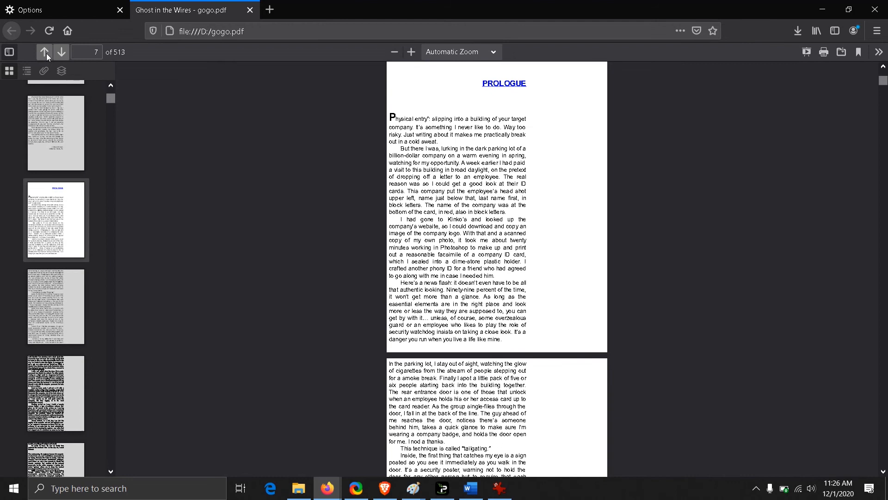
click(46, 54)
click(61, 52)
click(9, 53)
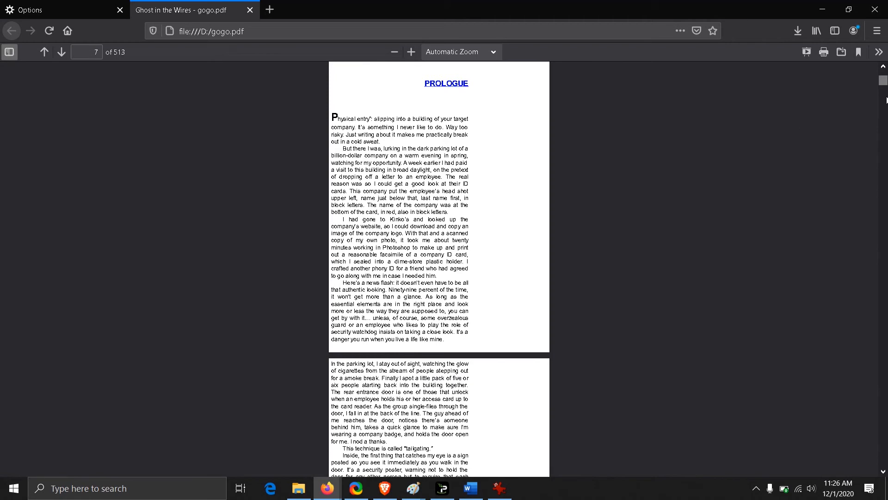
- Rotate the gogo.pdf pages clockwise twice from the viewer's extra tools menu
click(879, 54)
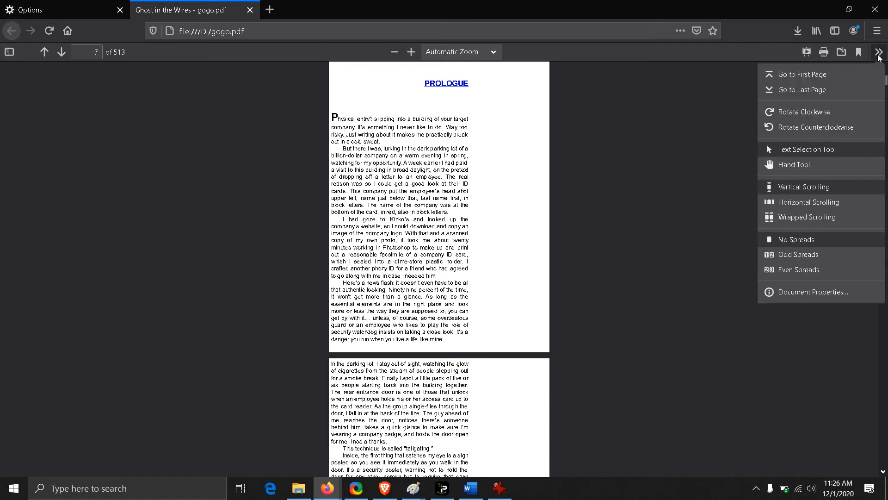
scroll(800, 83, up, 1)
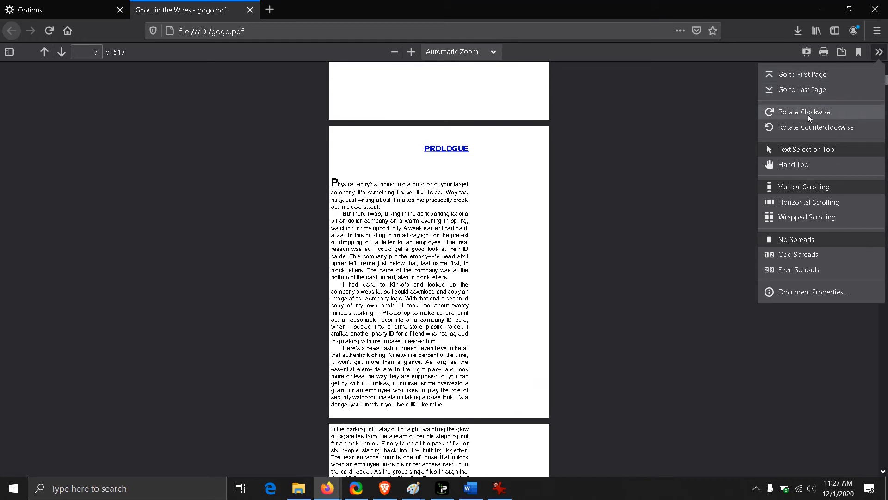
click(808, 116)
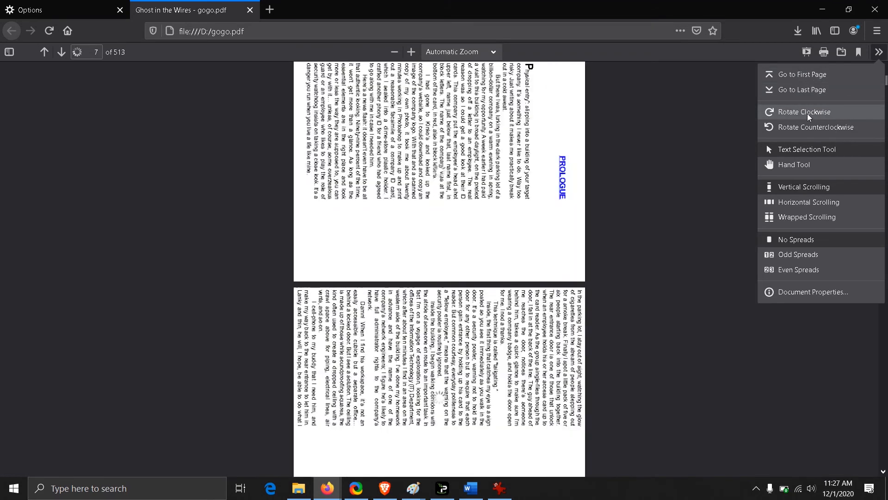
click(808, 115)
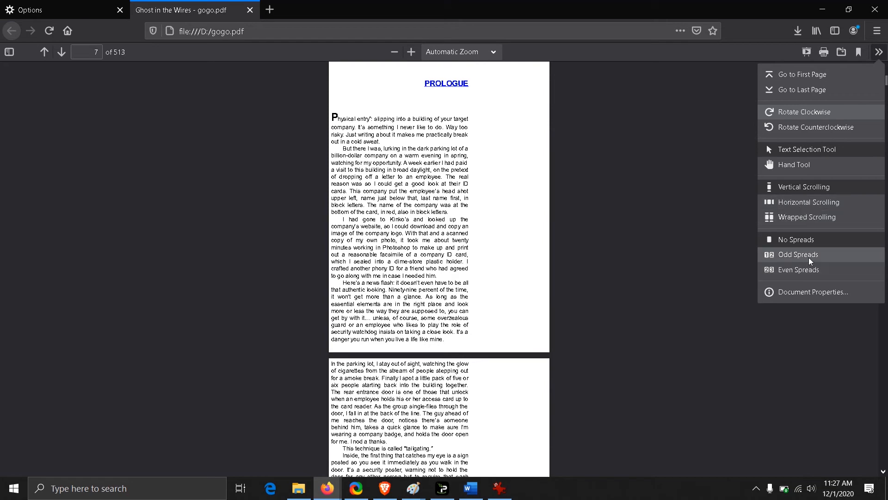
- Try Odd Spreads and Even Spreads layouts, then return to No Spreads single-page view
click(814, 260)
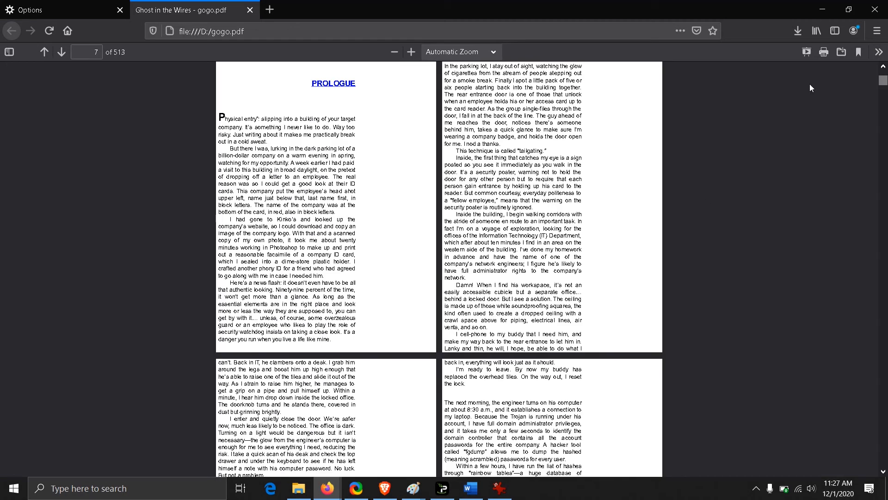
click(879, 52)
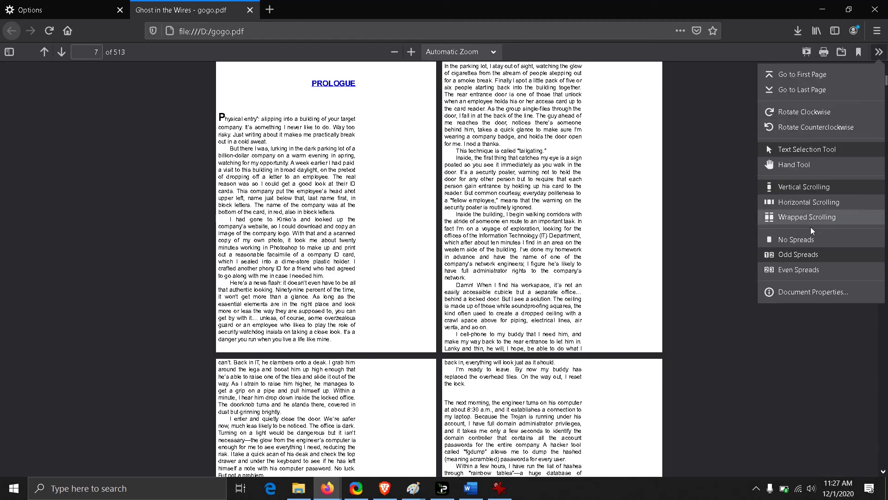
click(799, 270)
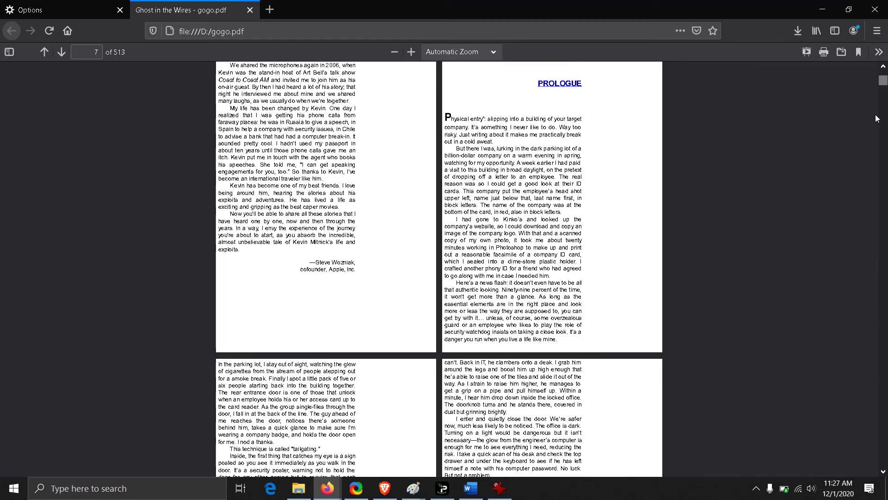
click(879, 51)
click(789, 239)
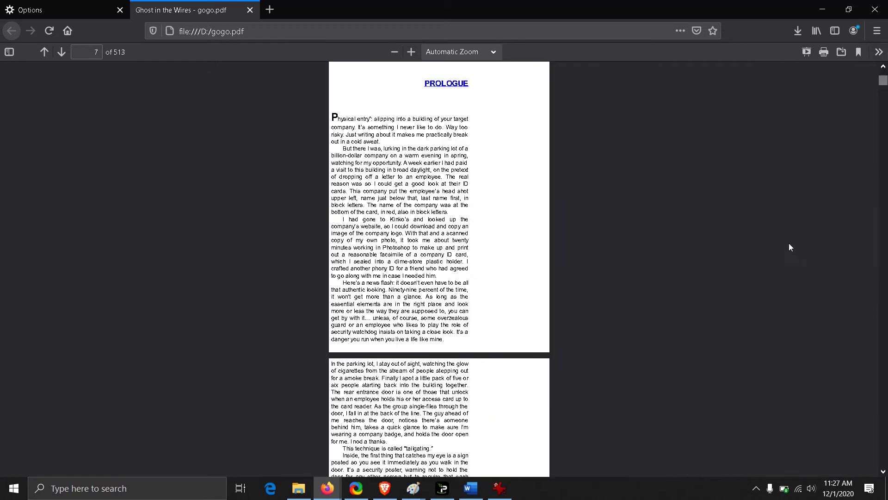
- Show the PDF's Document Properties (Kevin Mitnick, 513 pages, 2.75 MB)
click(880, 51)
click(812, 292)
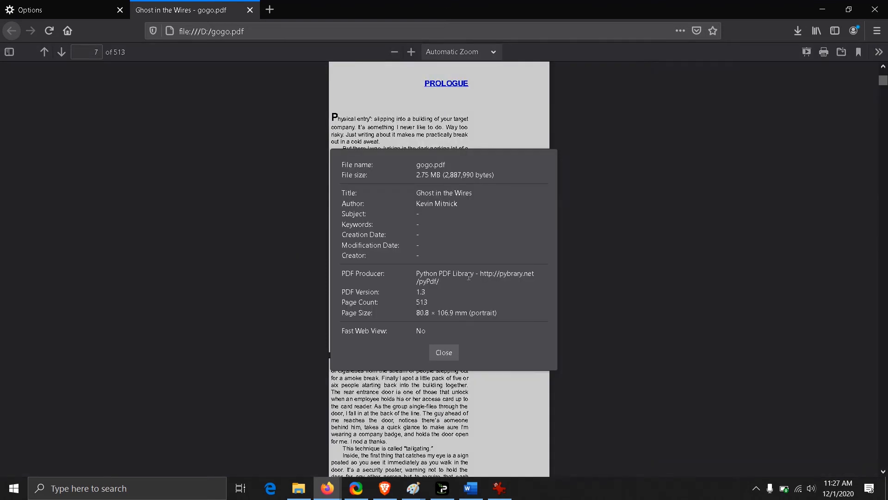
- Close Document Properties, present the PDF full screen, then switch to the Paint notes window
click(443, 354)
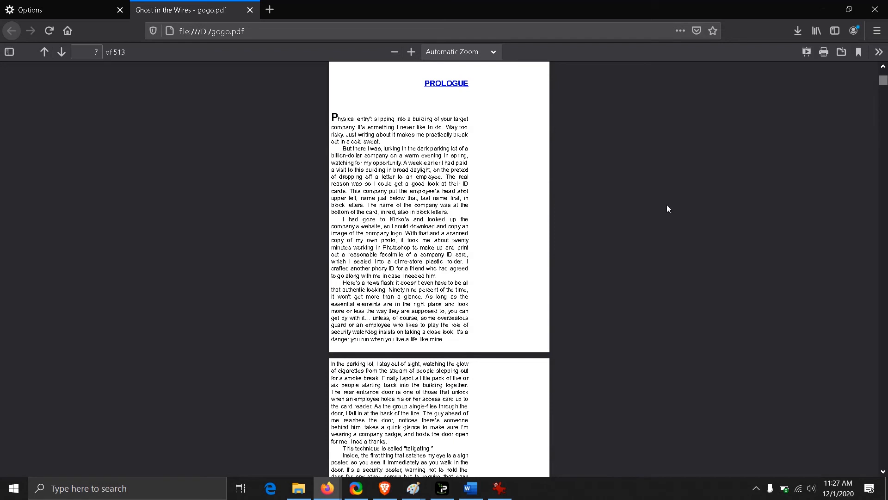
click(808, 53)
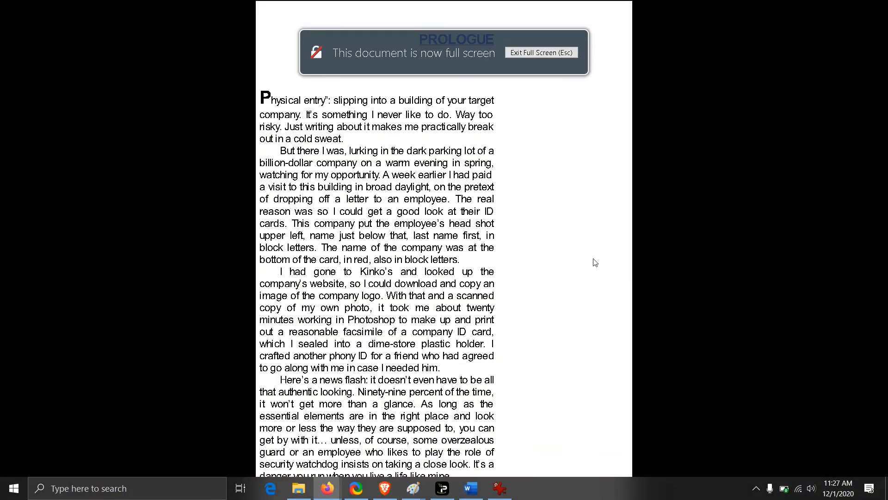
key(alt+Tab)
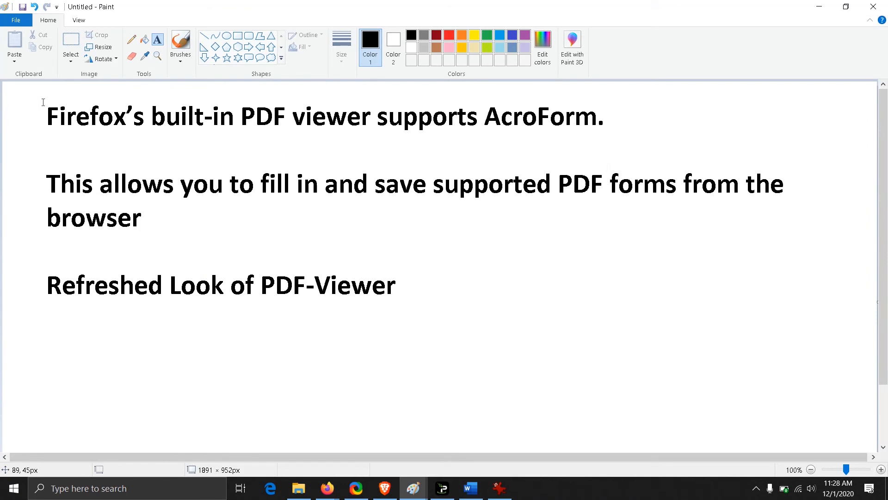
- Select the AcroForm support line and switch to the Paint window with the AcroForms slide
drag(46, 106, 615, 131)
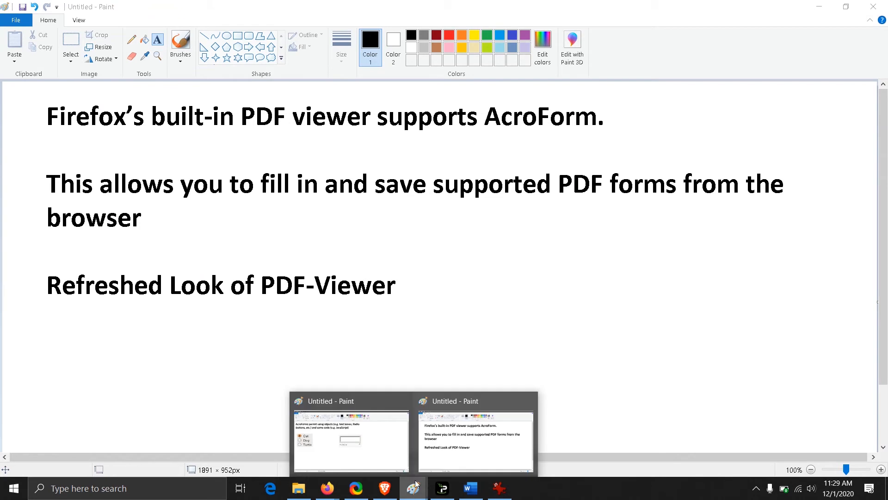
click(351, 441)
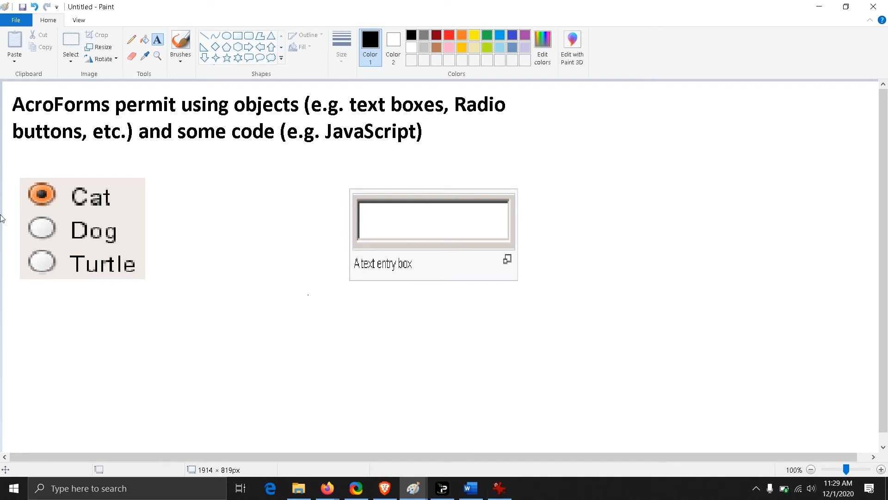
- In red, circle the radio buttons, underline Cat, Dog and Turtle, and circle the text entry box
mouse_move(73, 164)
mouse_down()
mouse_move(28, 172)
mouse_move(10, 265)
mouse_move(187, 256)
mouse_move(42, 186)
mouse_up()
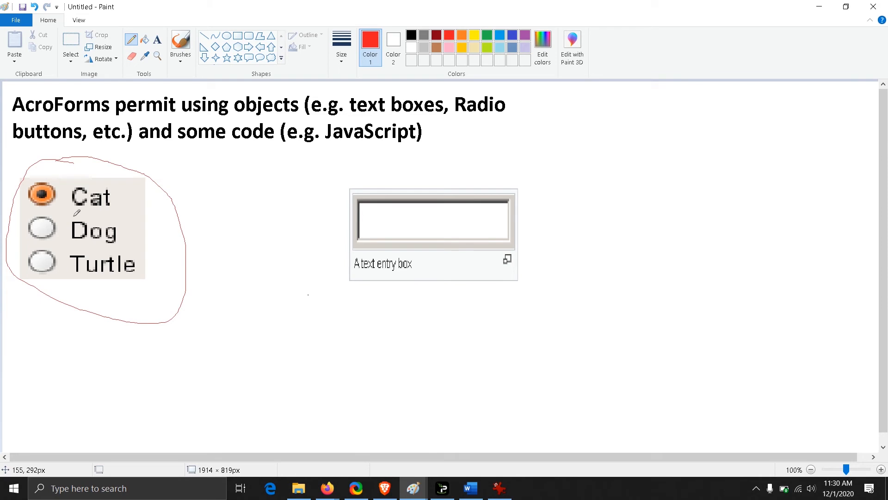
drag(78, 208, 128, 209)
drag(76, 240, 124, 242)
drag(83, 273, 145, 272)
drag(458, 171, 430, 176)
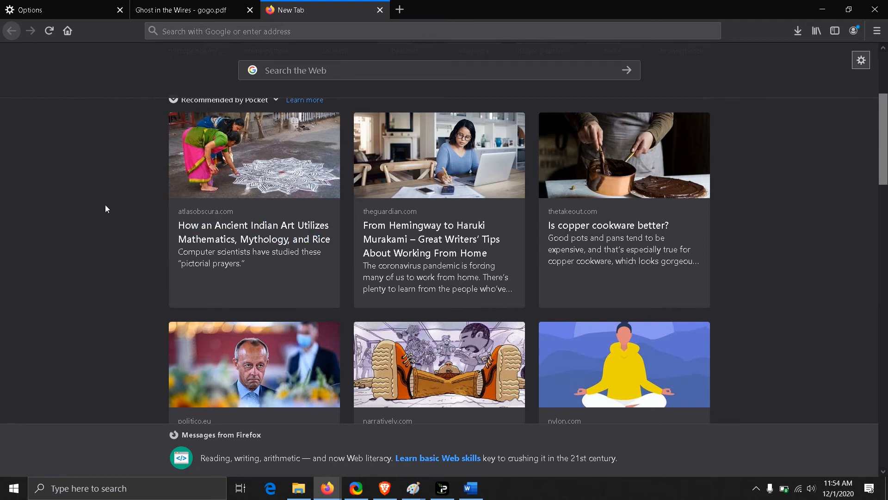
click(399, 10)
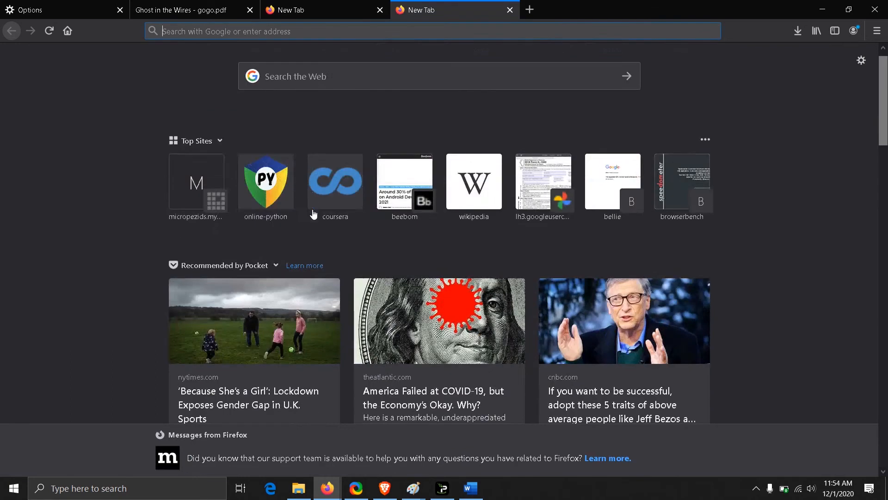
scroll(297, 185, down, 2)
scroll(297, 185, up, 2)
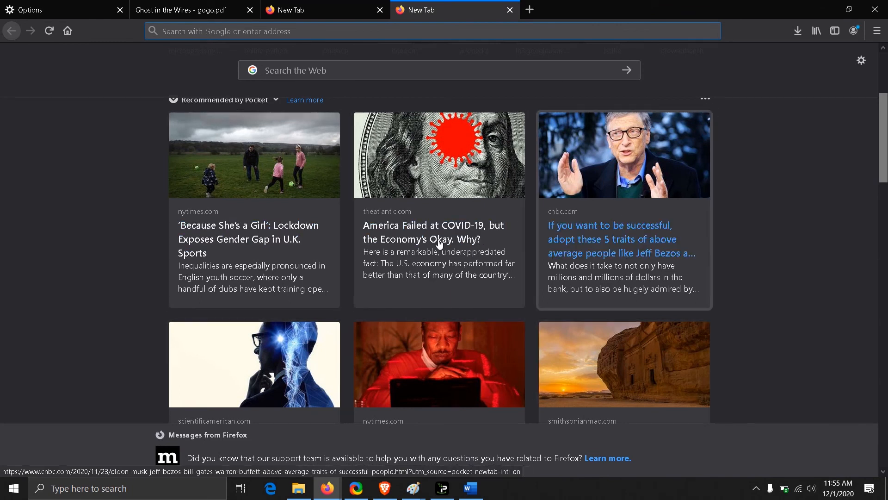
scroll(107, 218, down, 5)
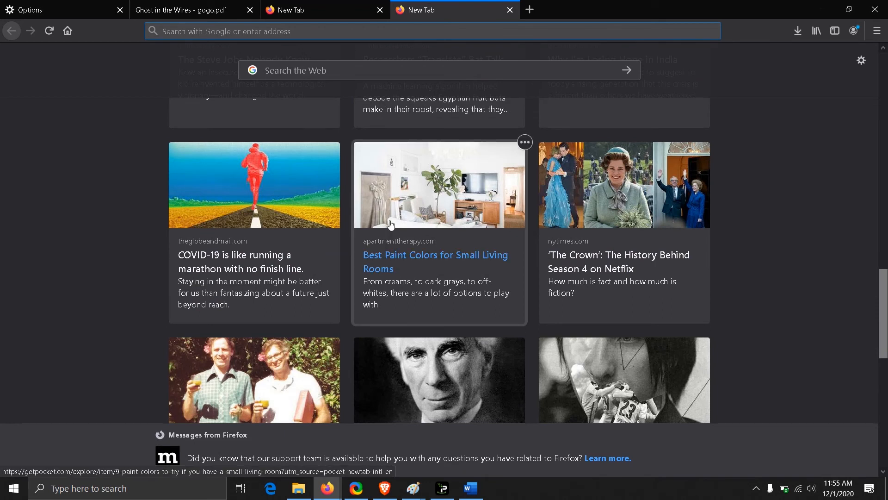
scroll(392, 225, down, 3)
scroll(392, 225, down, 3)
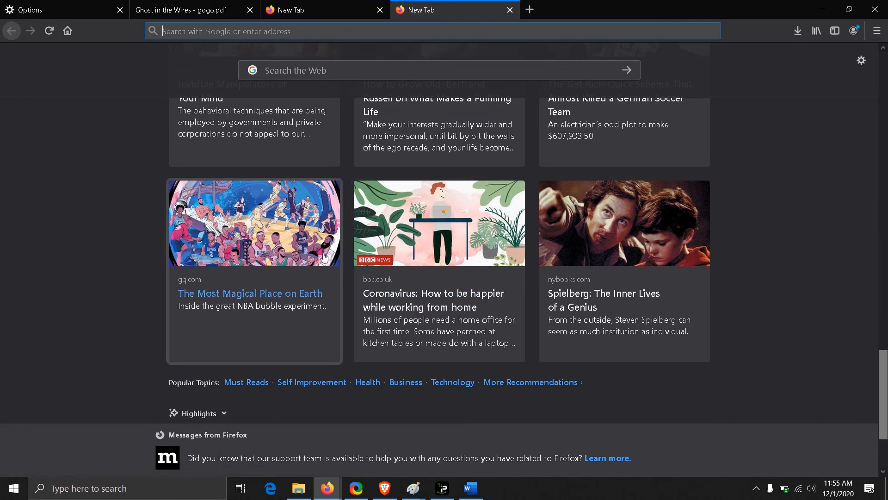
scroll(382, 271, down, 3)
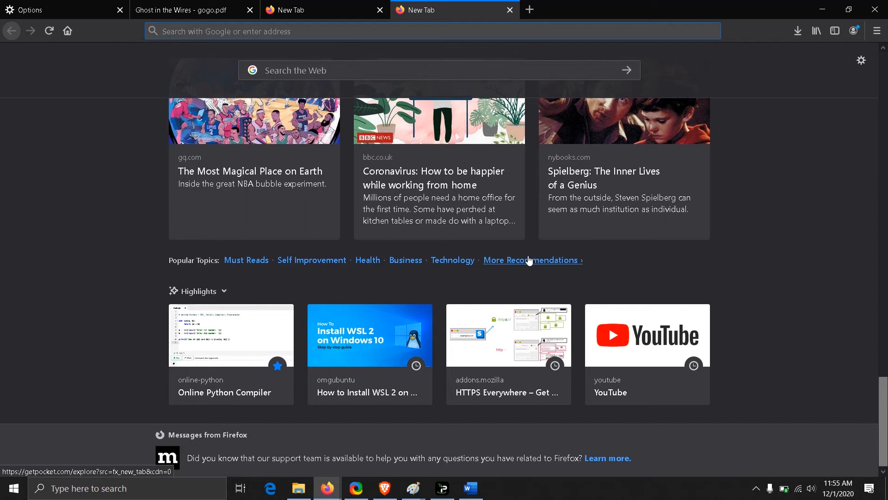
scroll(367, 264, up, 2)
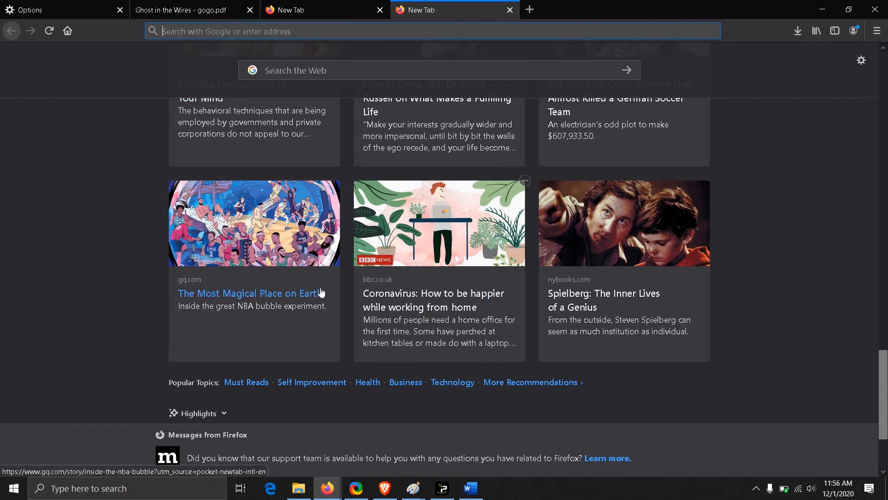
scroll(322, 292, up, 5)
scroll(322, 292, up, 5)
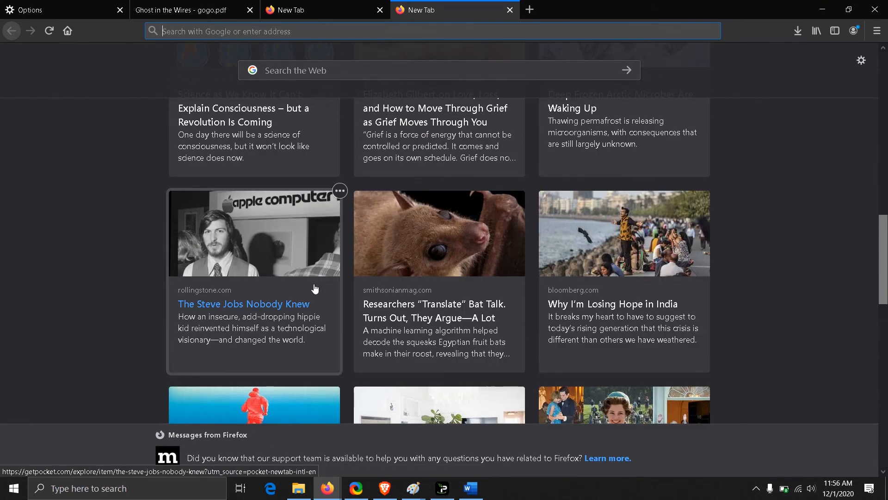
scroll(314, 288, up, 5)
scroll(346, 295, up, 5)
scroll(346, 296, down, 3)
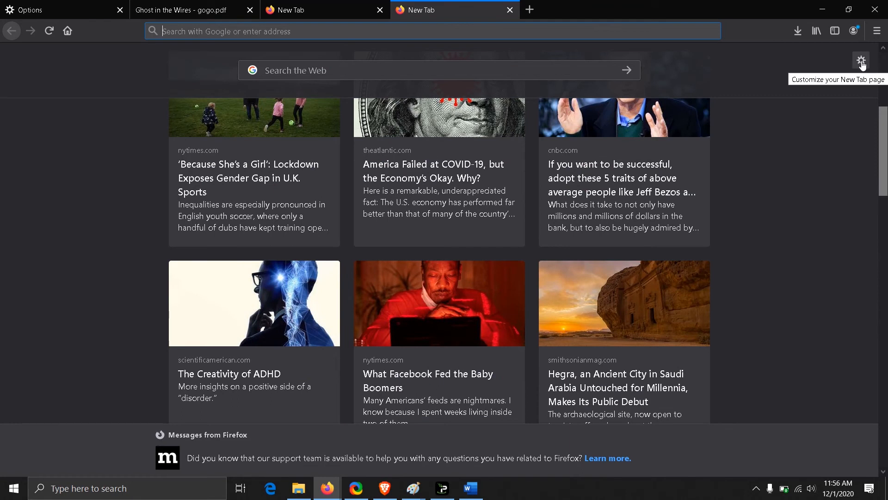
- Untick 'Recommended by Pocket' in Firefox Home content settings
click(862, 62)
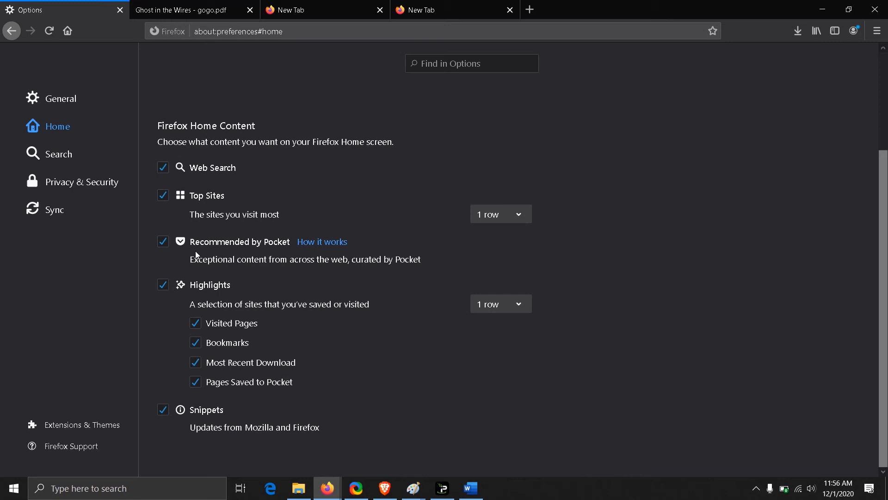
click(163, 246)
- Open a new tab and compare it with the earlier one to confirm Pocket stories are gone
click(530, 10)
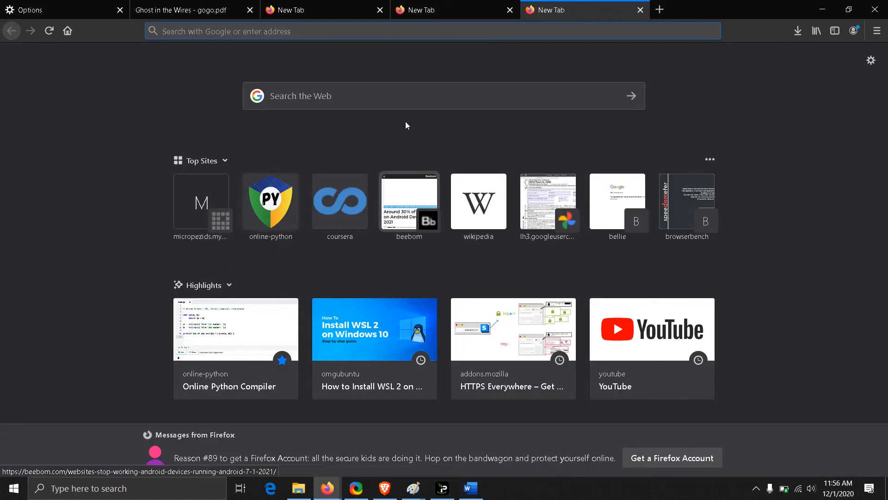
mouse_move(513, 348)
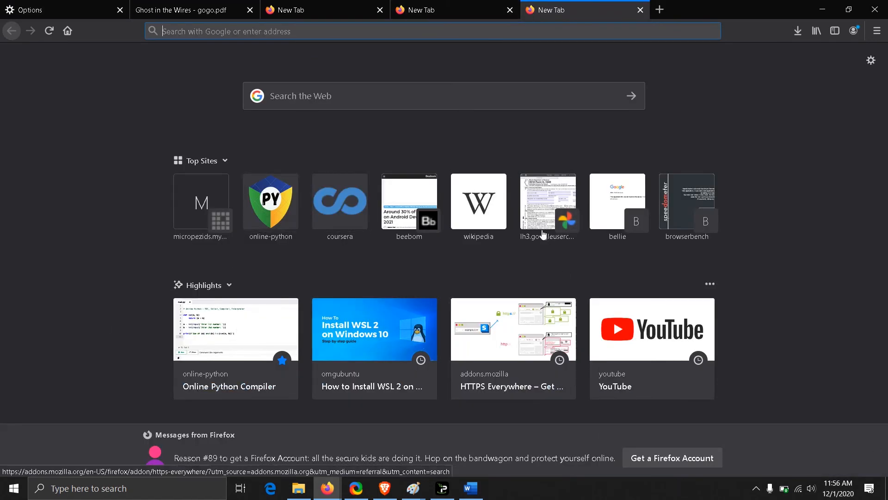
click(431, 10)
click(618, 9)
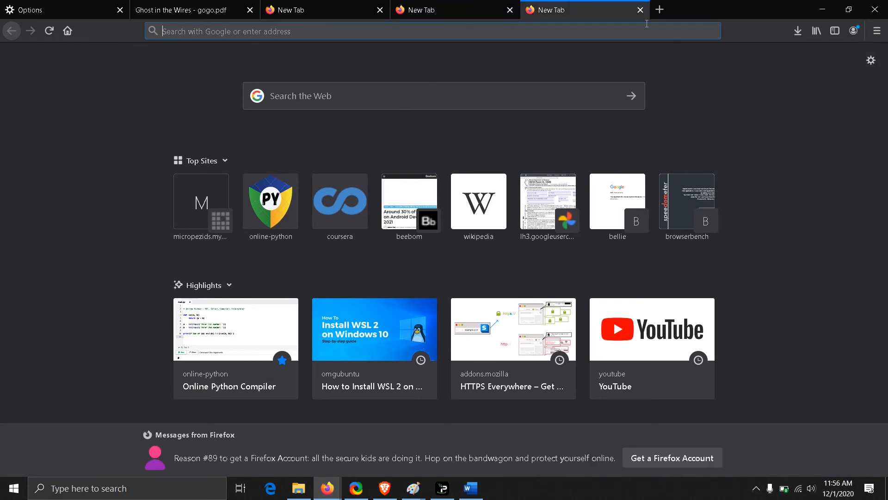
- Re-enable 'Recommended by Pocket', view the new tab with stories and close the extra New Tab
click(870, 60)
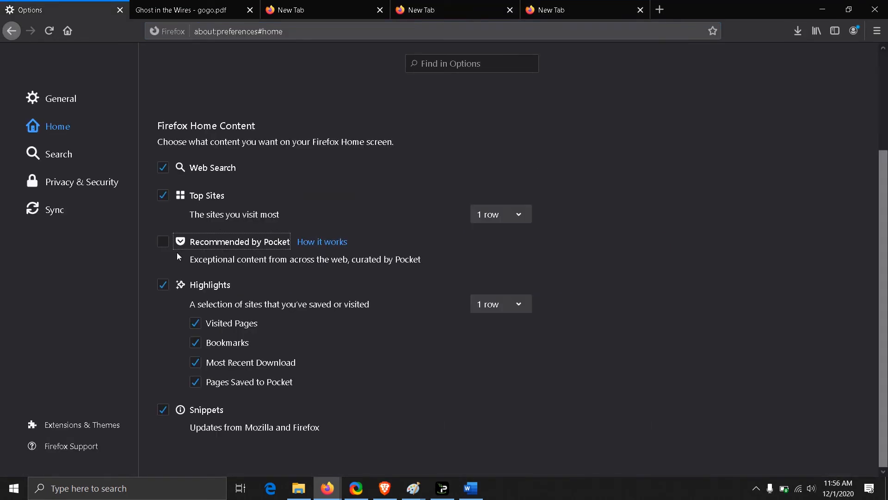
click(162, 242)
click(590, 10)
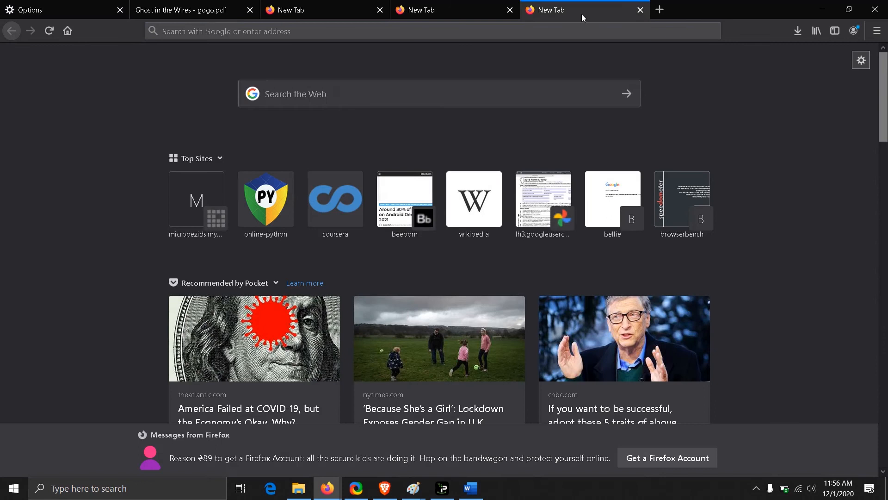
scroll(313, 367, down, 5)
scroll(313, 369, down, 3)
scroll(313, 368, down, 3)
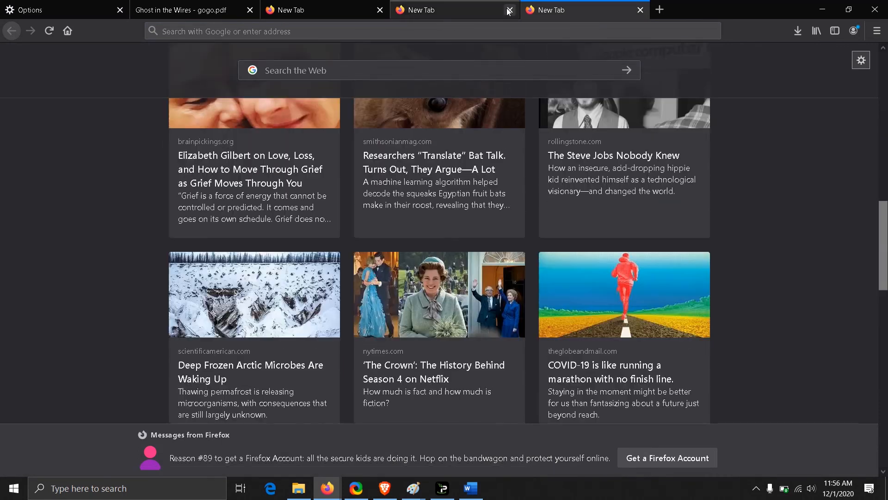
click(510, 10)
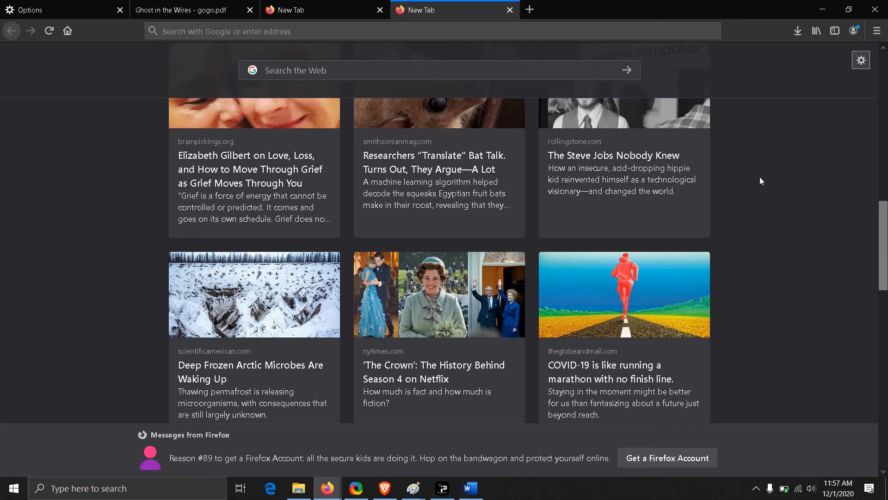
scroll(759, 180, up, 1)
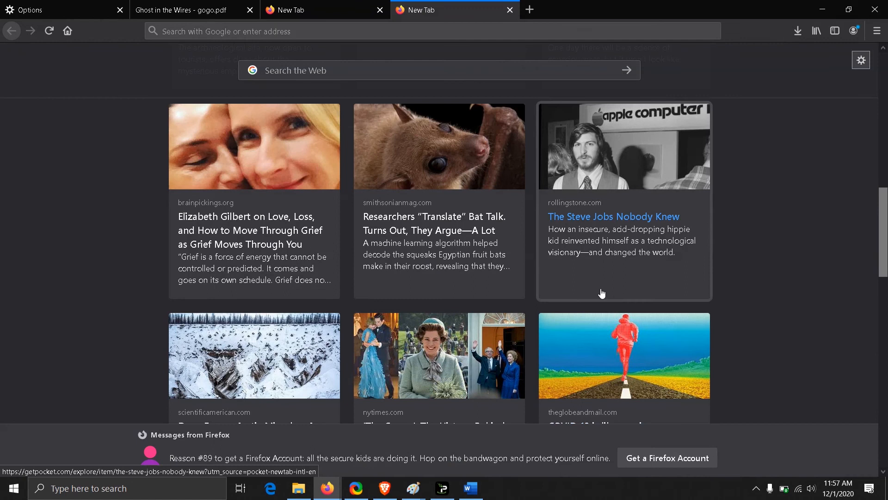
scroll(760, 272, up, 3)
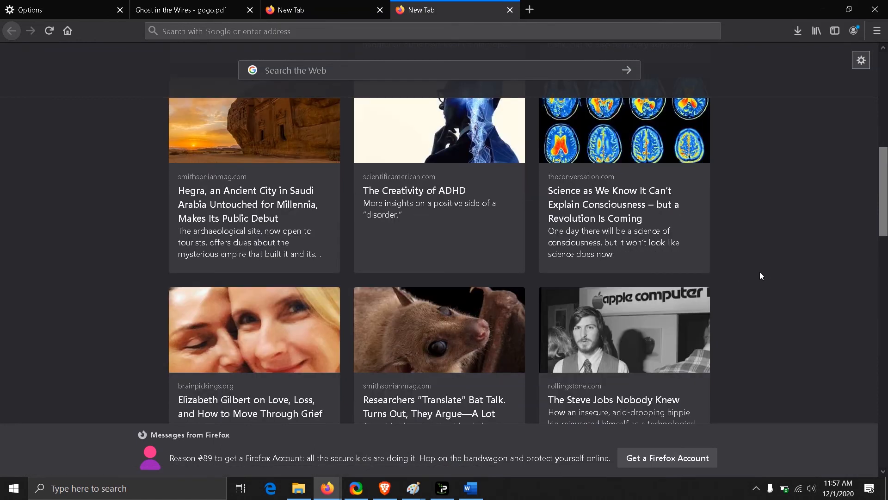
- Zoom in on the story cards, reset zoom, then show previews of the open Firefox windows
key(ctrl+plus)
key(ctrl+plus)
key(ctrl+plus)
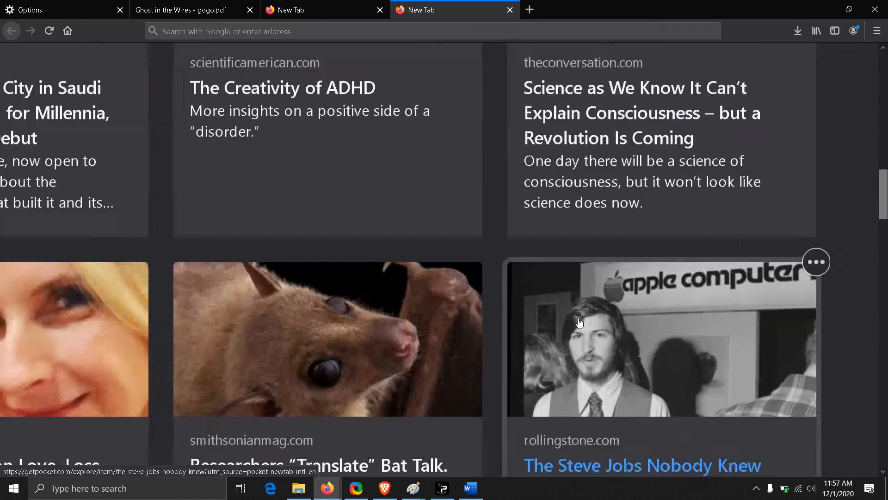
key(ctrl+0)
scroll(493, 243, up, 5)
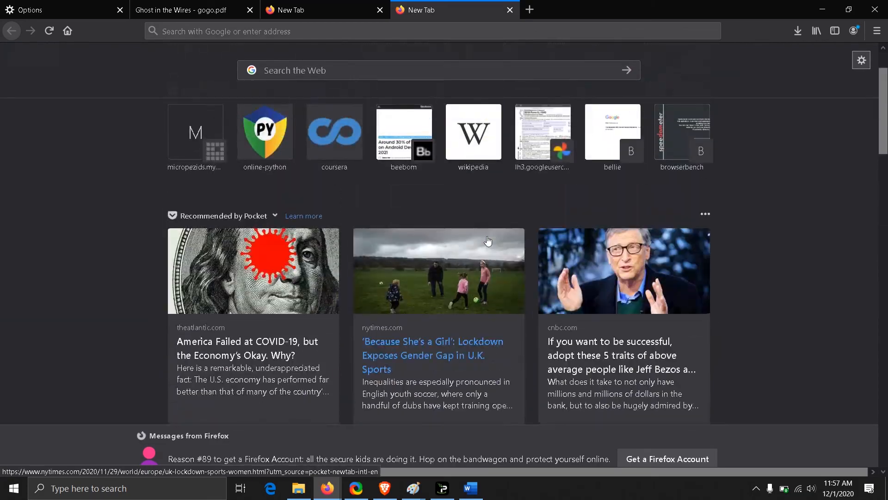
click(328, 488)
- Pop the Tom & Jerry YouTube video into picture-in-picture, nudge the floating window, and pause it
click(514, 442)
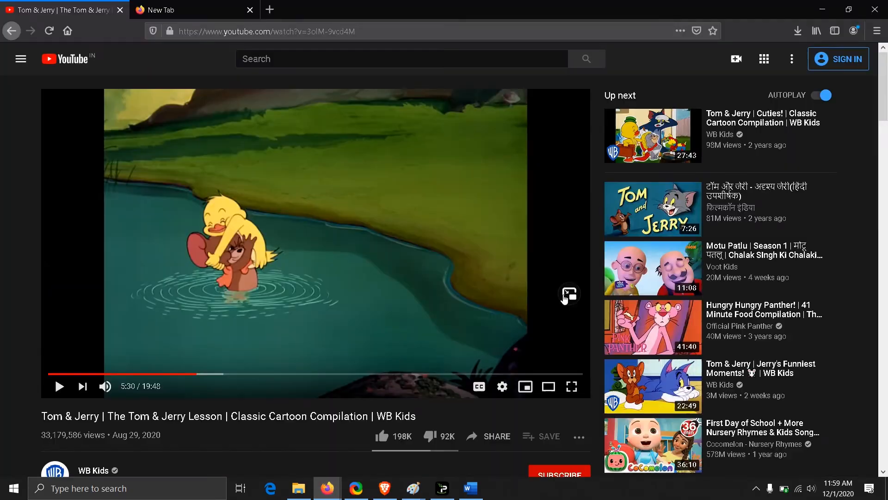
click(570, 295)
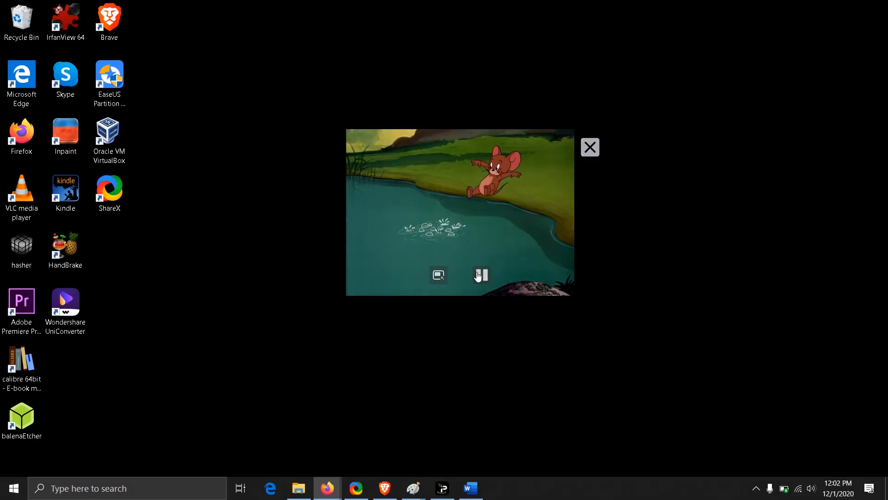
drag(433, 190, 425, 170)
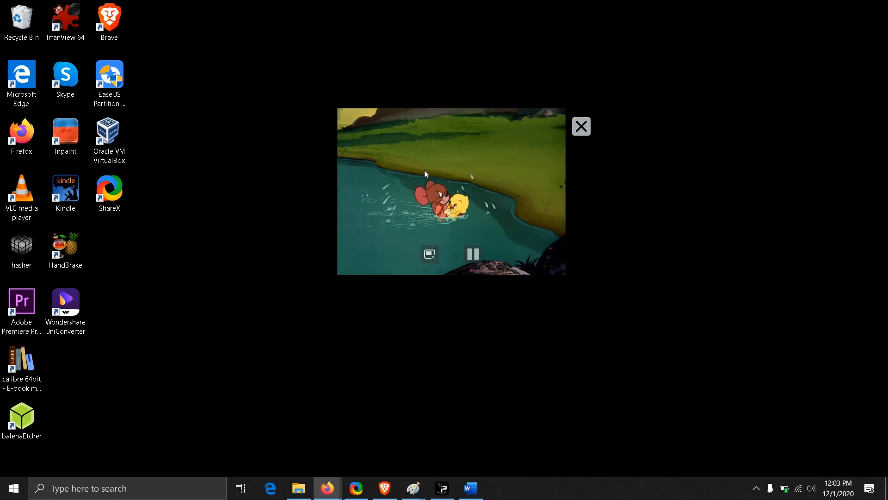
click(424, 171)
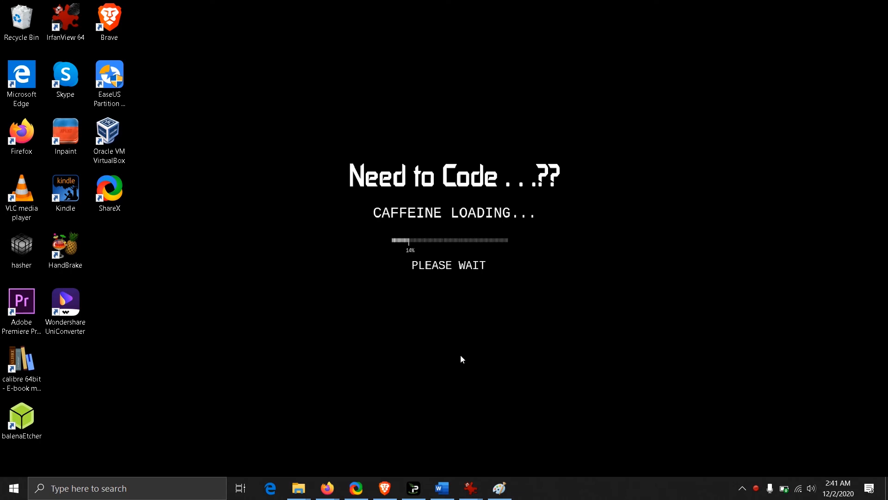
click(327, 488)
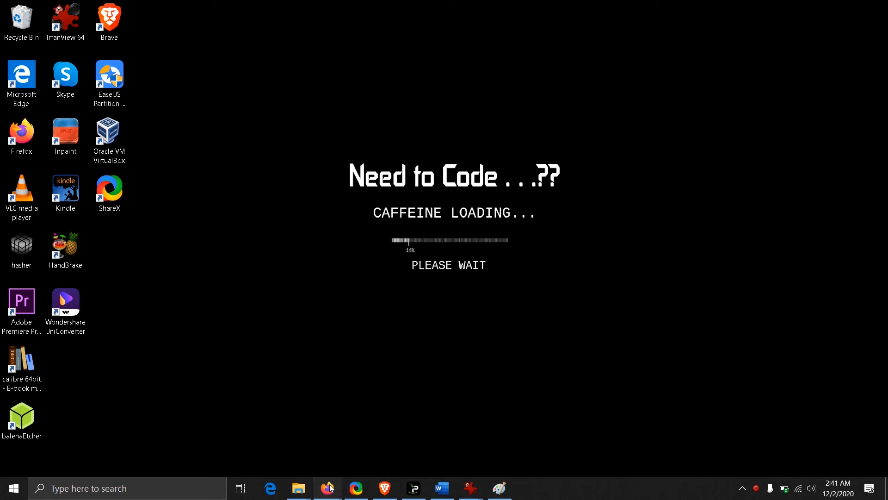
click(507, 427)
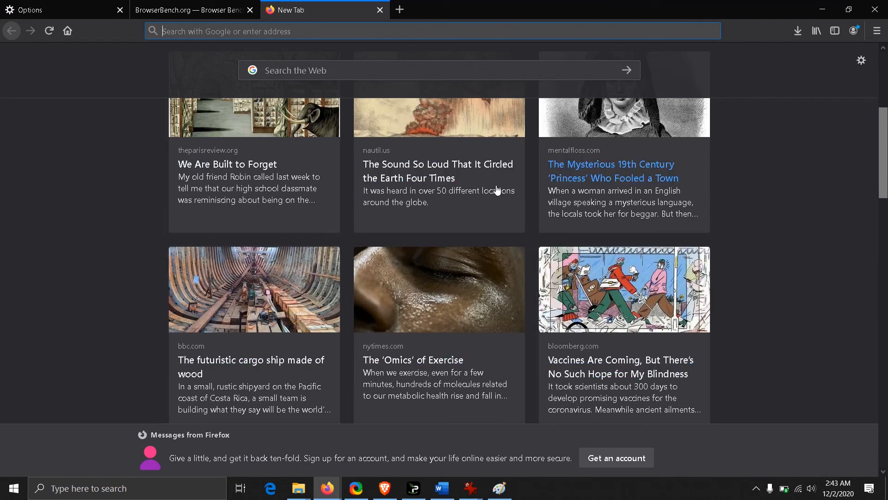
scroll(466, 261, down, 3)
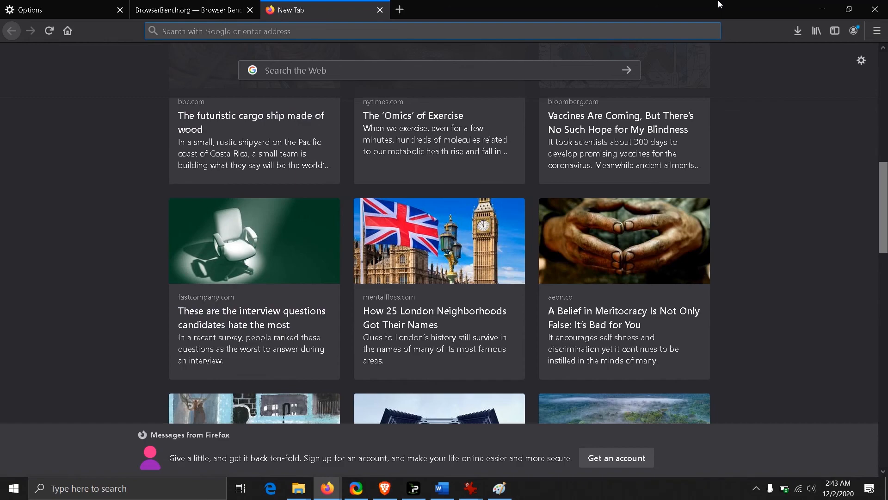
click(822, 9)
mouse_move(470, 488)
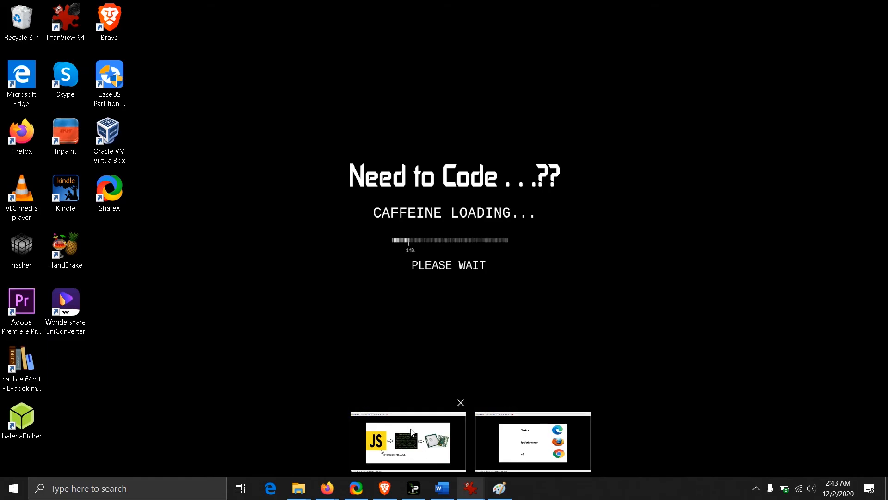
- Hand-write red digits above Machine Code, mark near the CPU, and draw an arc from the JS logo to the machine code
click(411, 443)
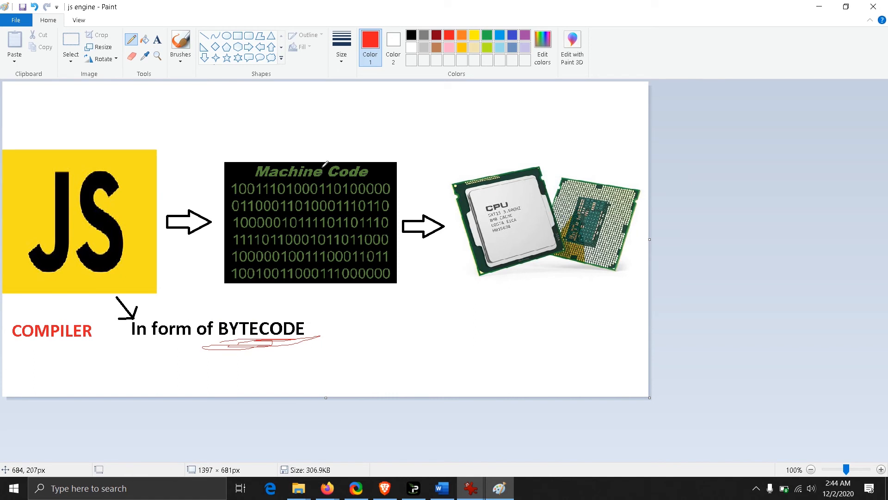
mouse_move(261, 134)
mouse_down()
mouse_move(266, 149)
mouse_move(274, 130)
mouse_up()
drag(303, 134, 314, 151)
drag(398, 339, 460, 318)
mouse_move(78, 137)
mouse_down()
mouse_move(319, 130)
mouse_move(306, 139)
mouse_move(320, 119)
mouse_up()
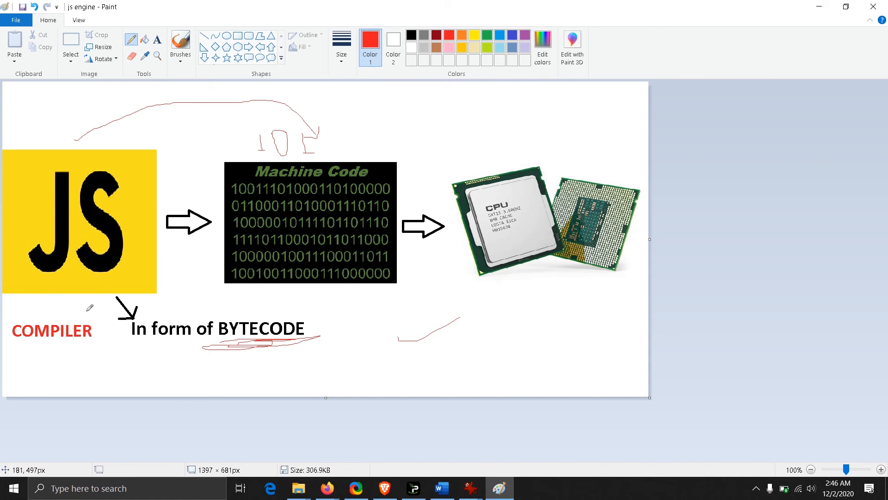
key(alt+Tab)
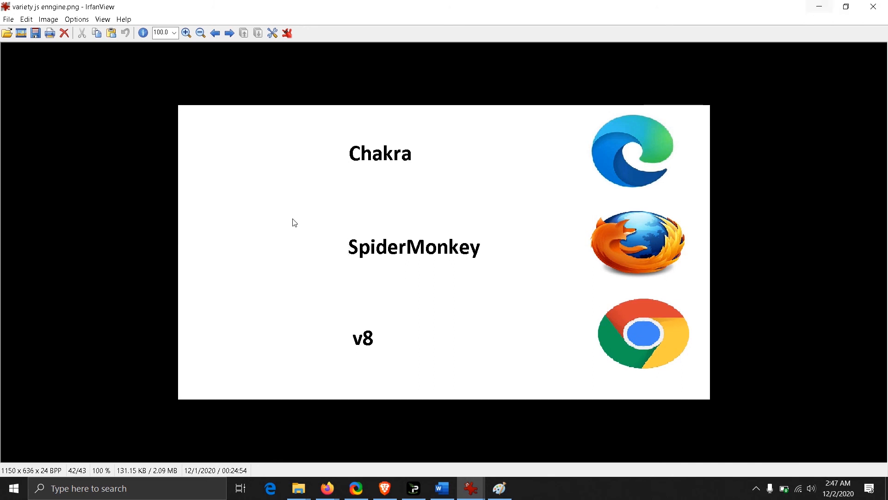
click(817, 5)
mouse_move(470, 488)
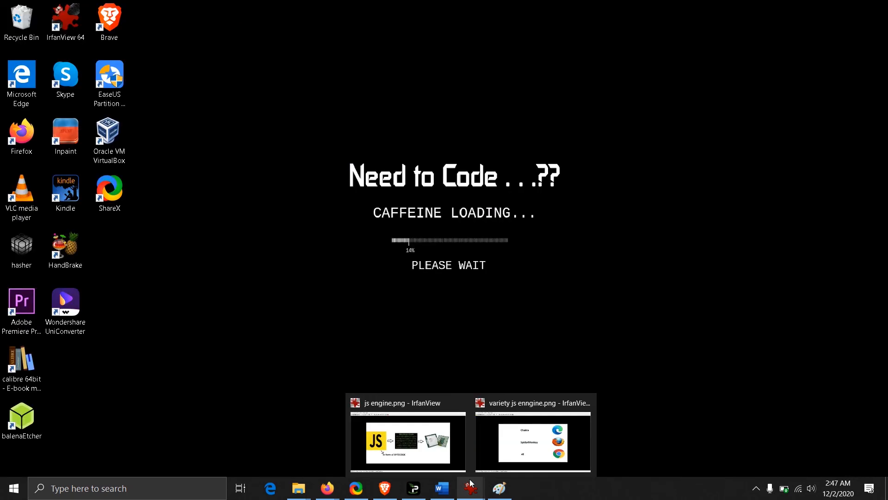
- Switch to the Word SpiderMonkey report and select the page responsiveness and page load performance lines
click(500, 488)
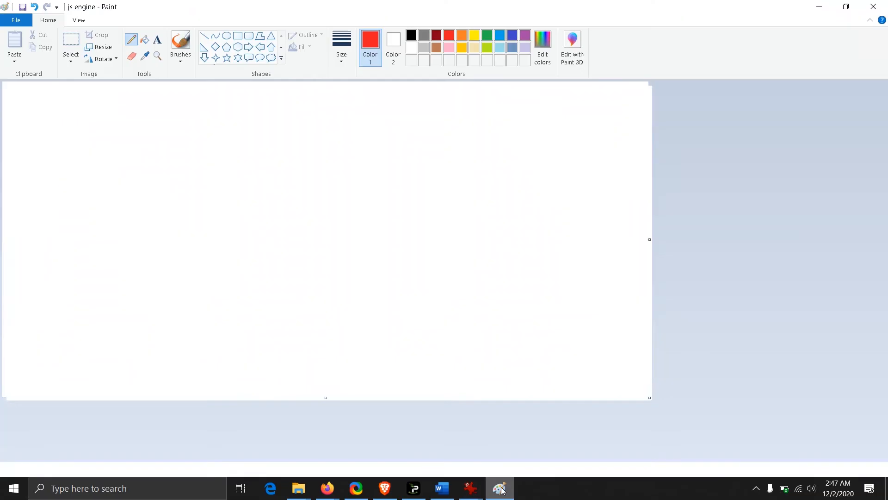
click(441, 489)
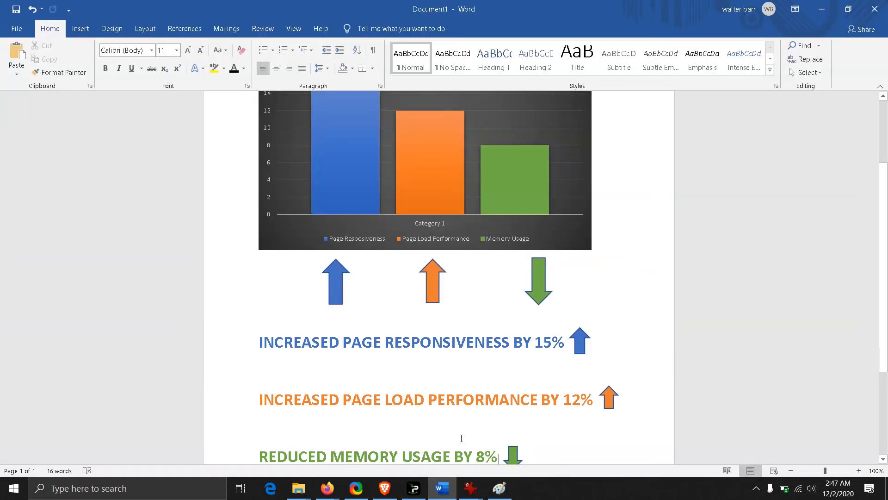
scroll(341, 377, up, 1)
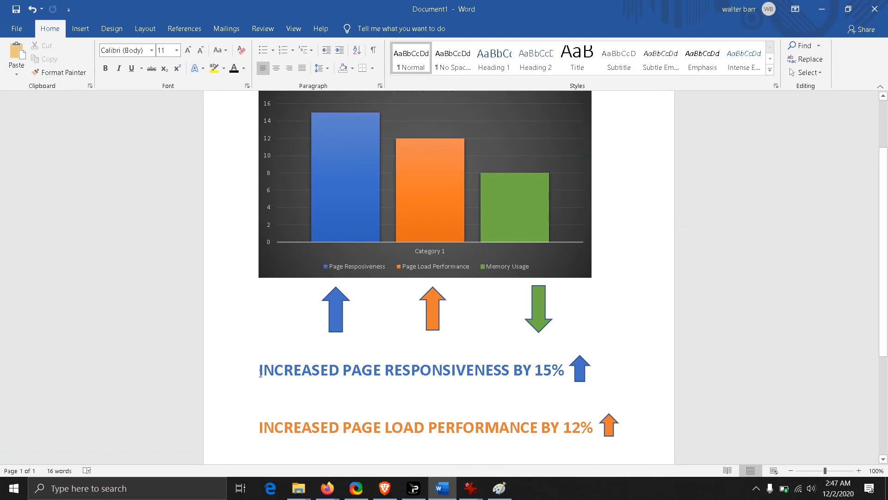
drag(257, 370, 562, 375)
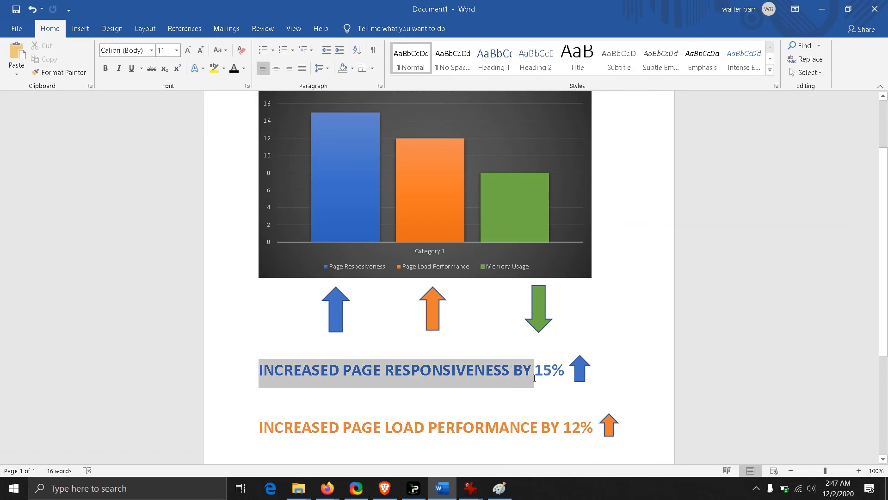
scroll(487, 375, down, 2)
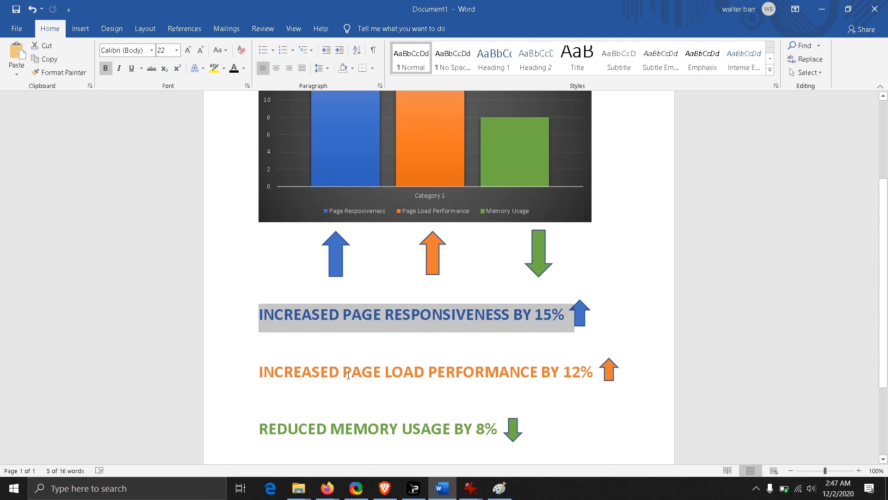
drag(343, 374, 601, 368)
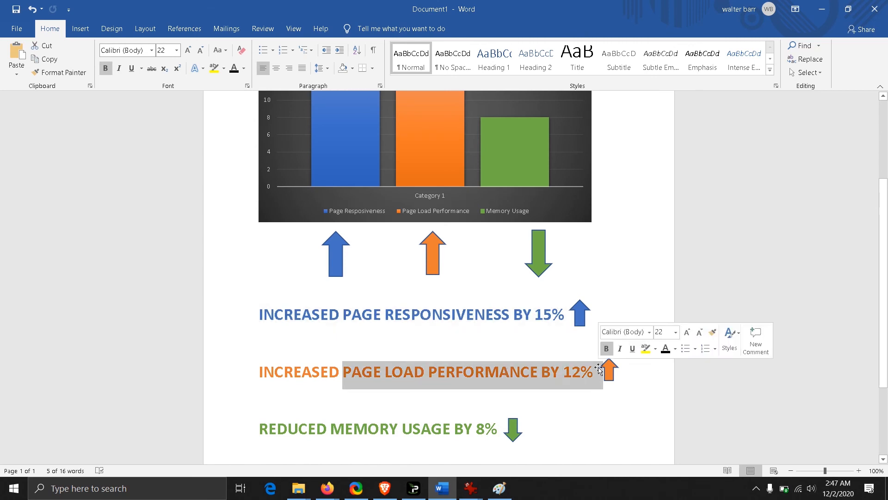
scroll(431, 376, down, 1)
scroll(333, 406, down, 1)
- Deselect the highlighted lines and switch to Firefox on browserbench.org
click(332, 405)
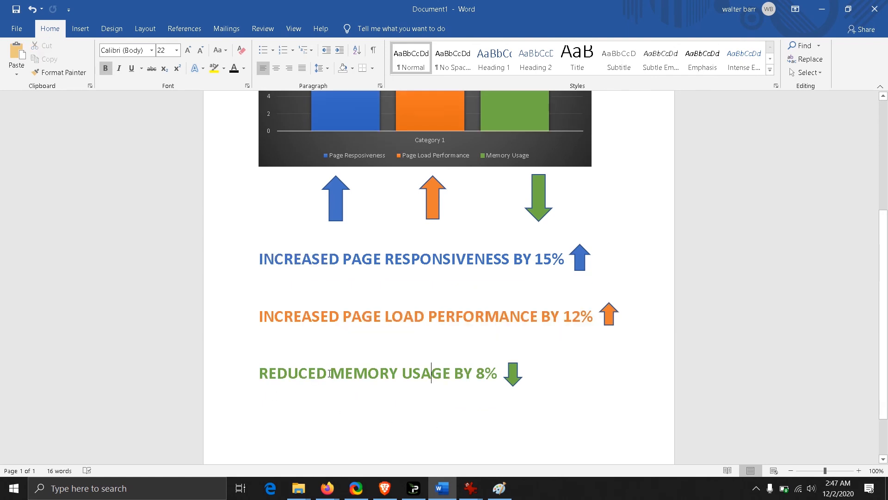
drag(329, 374, 498, 374)
scroll(553, 412, up, 1)
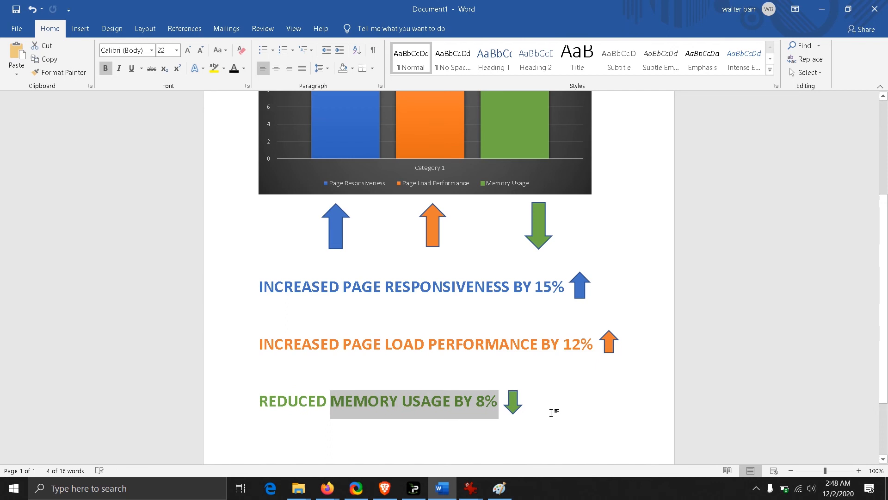
click(258, 257)
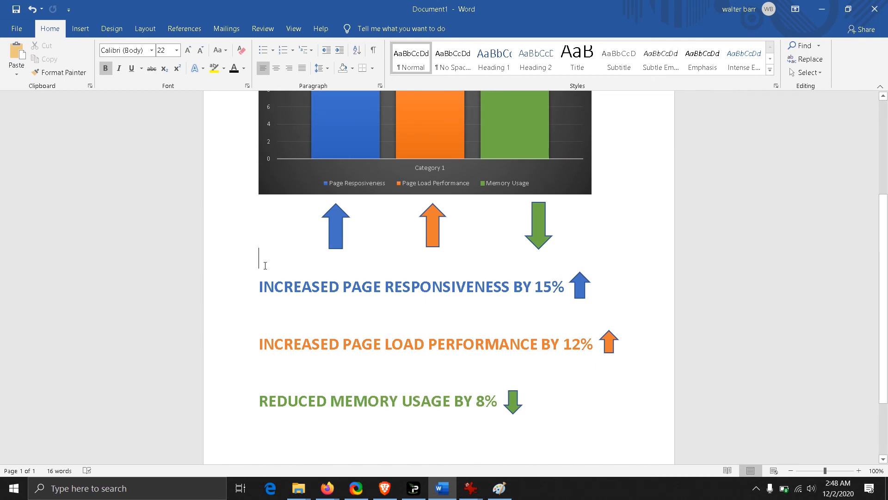
scroll(261, 261, up, 2)
scroll(264, 264, up, 1)
scroll(266, 266, up, 2)
scroll(266, 265, up, 1)
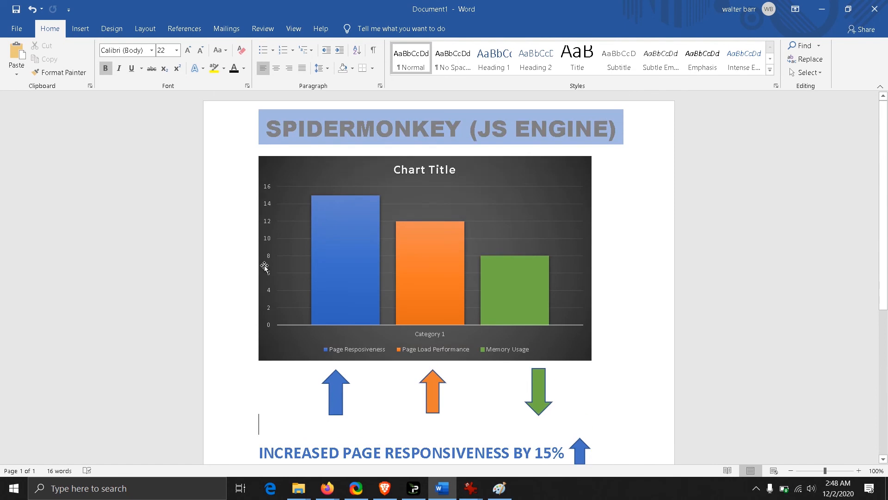
key(alt+Tab)
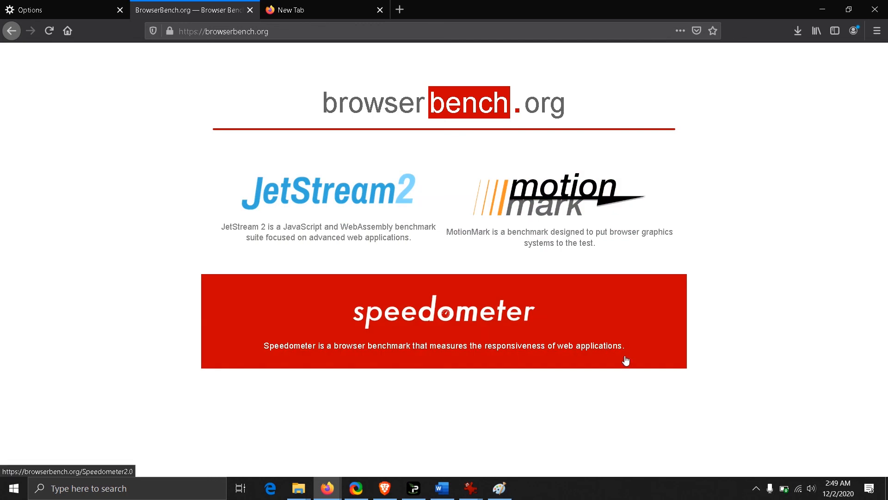
- Open Speedometer 2.0 from browserbench.org and start the test
click(454, 313)
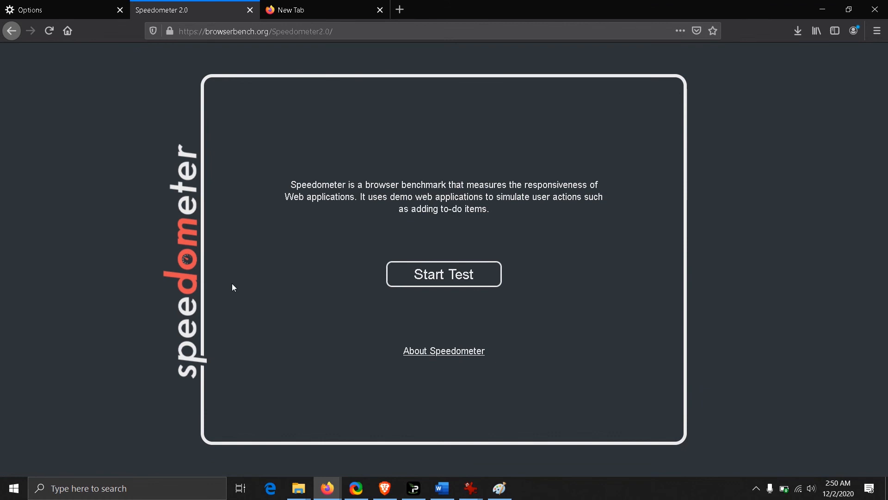
click(471, 284)
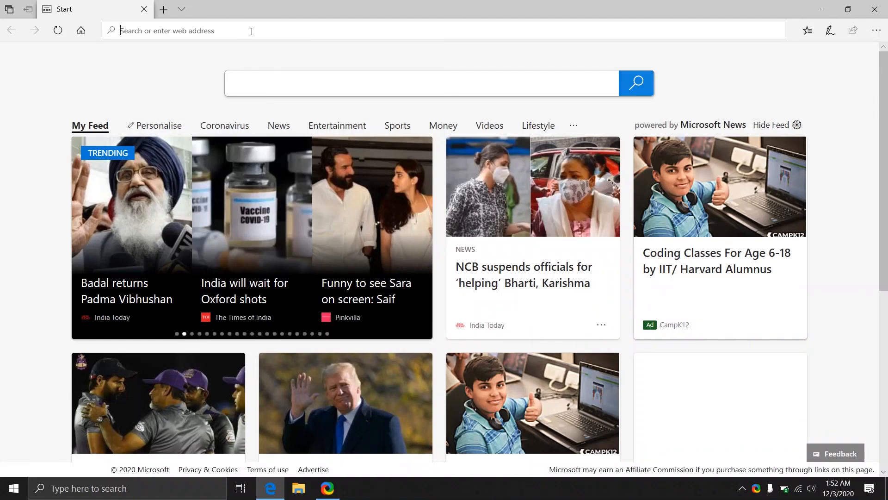
text(browserbench.org)
- Load browserbench.org in Edge, run Speedometer 2.0 to 17.9 runs per minute, then close Edge
key(Return)
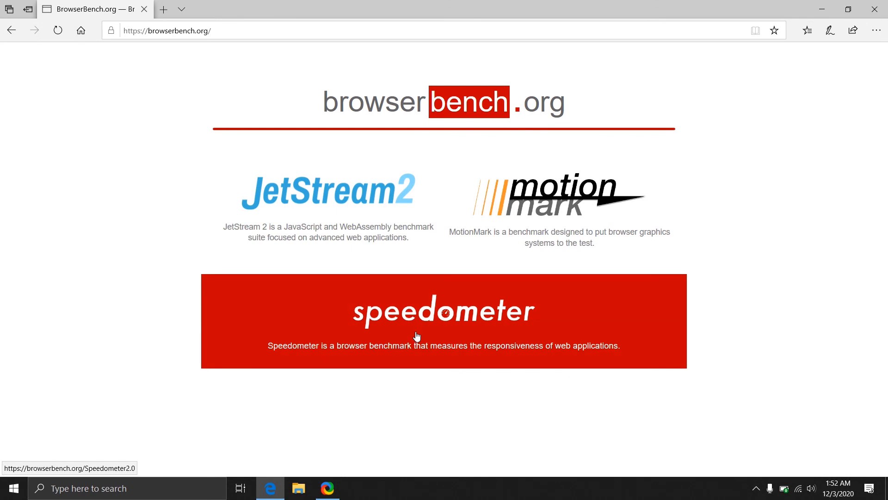
click(417, 337)
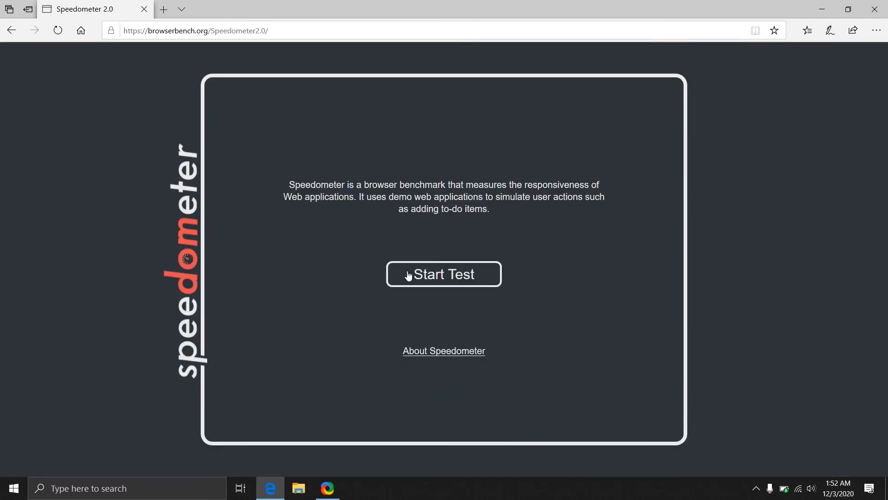
click(408, 277)
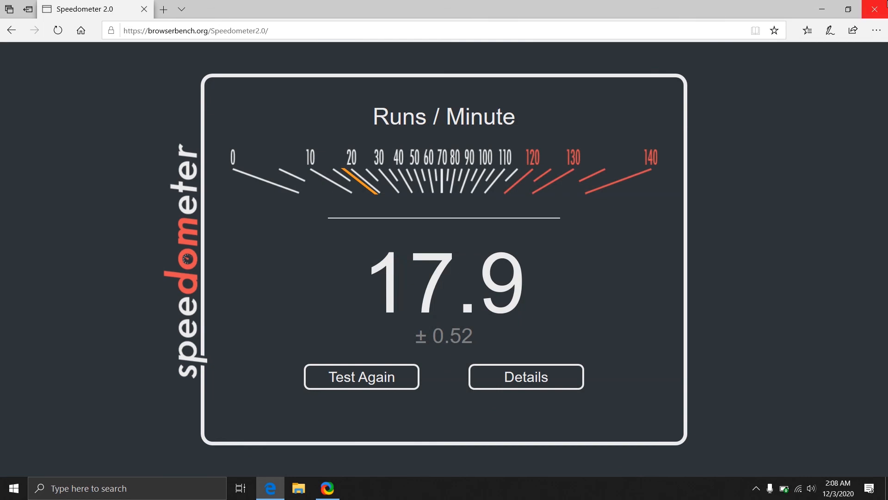
click(875, 8)
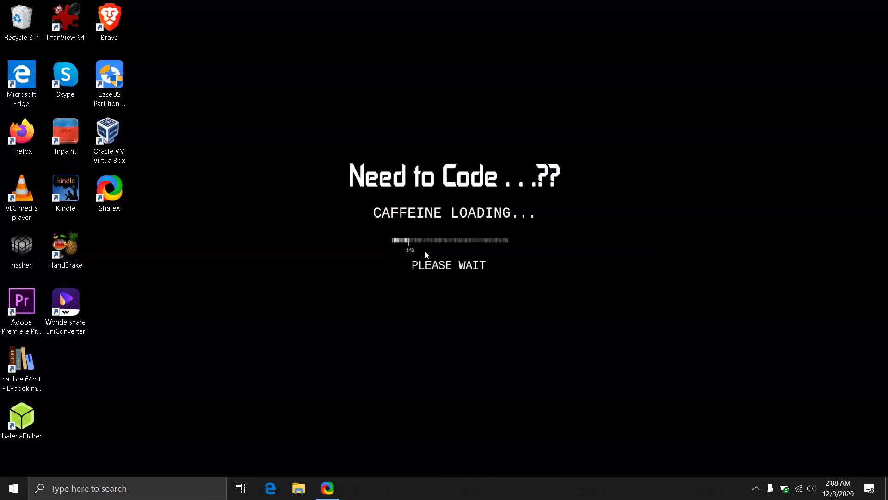
- Launch Brave, run Speedometer 2.0 on browserbench.org to 32.6 runs per minute, then close Brave
double_click(111, 19)
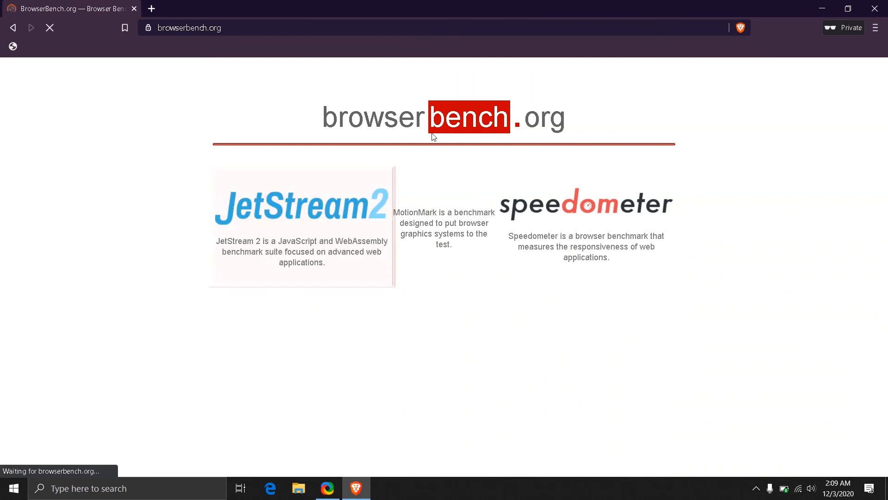
click(544, 200)
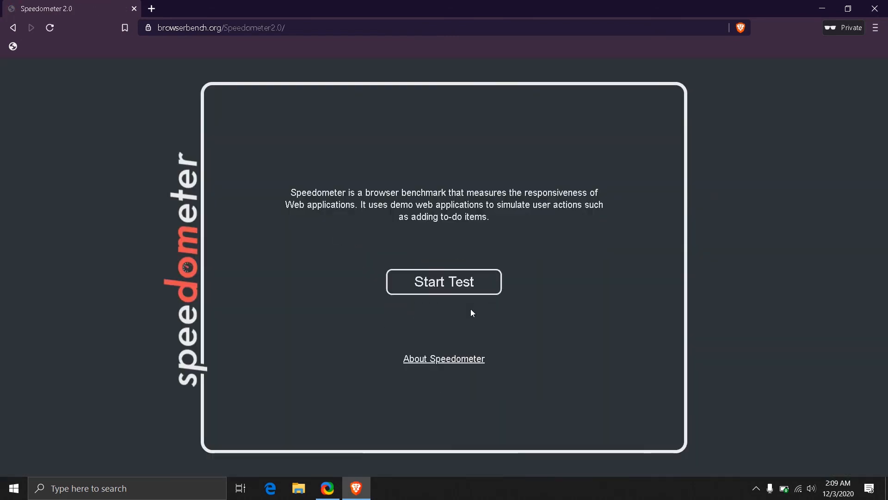
click(468, 295)
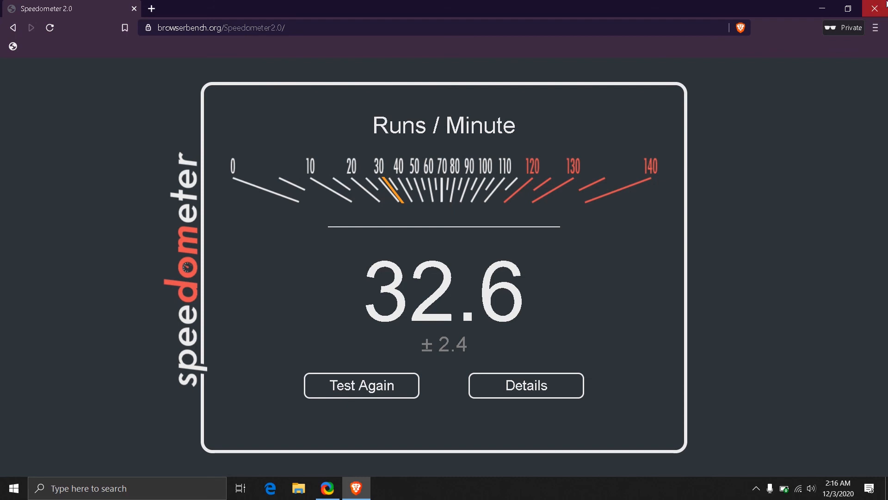
click(874, 9)
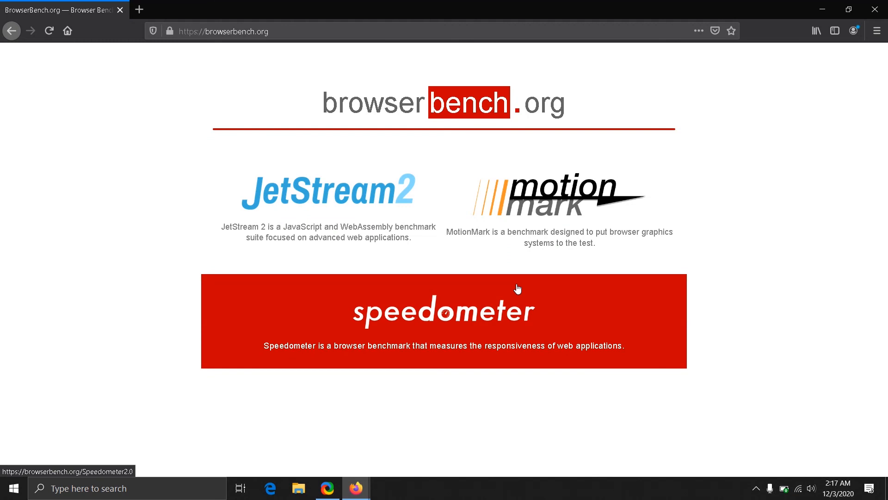
- Start the Speedometer 2.0 test in Firefox, which scores 27.6 runs per minute
click(518, 289)
click(486, 277)
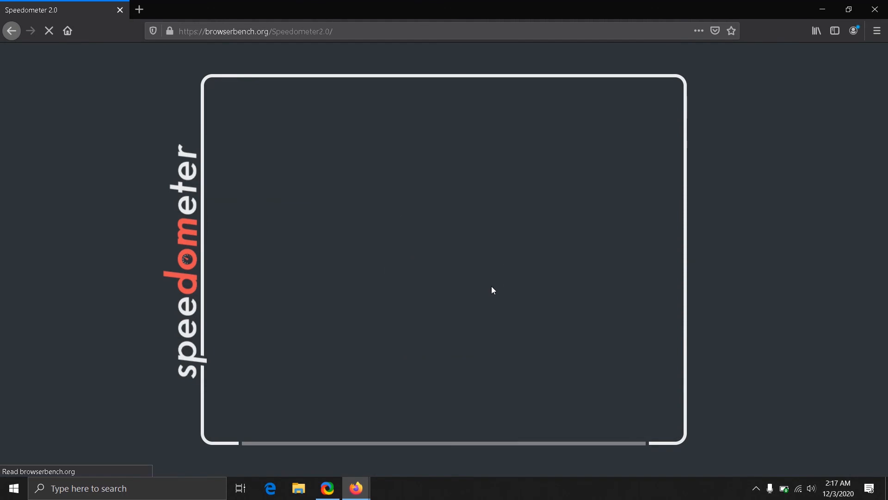